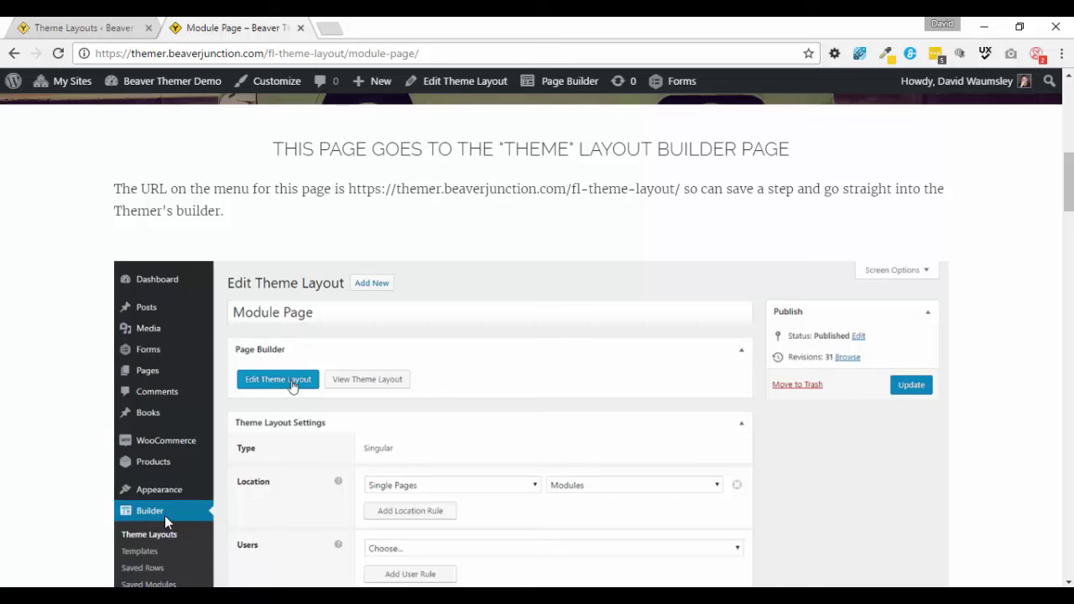
Open the ACF settings linked from the Module Page and review the Modules field group's fields and location rules
scroll(172, 495, down, 1)
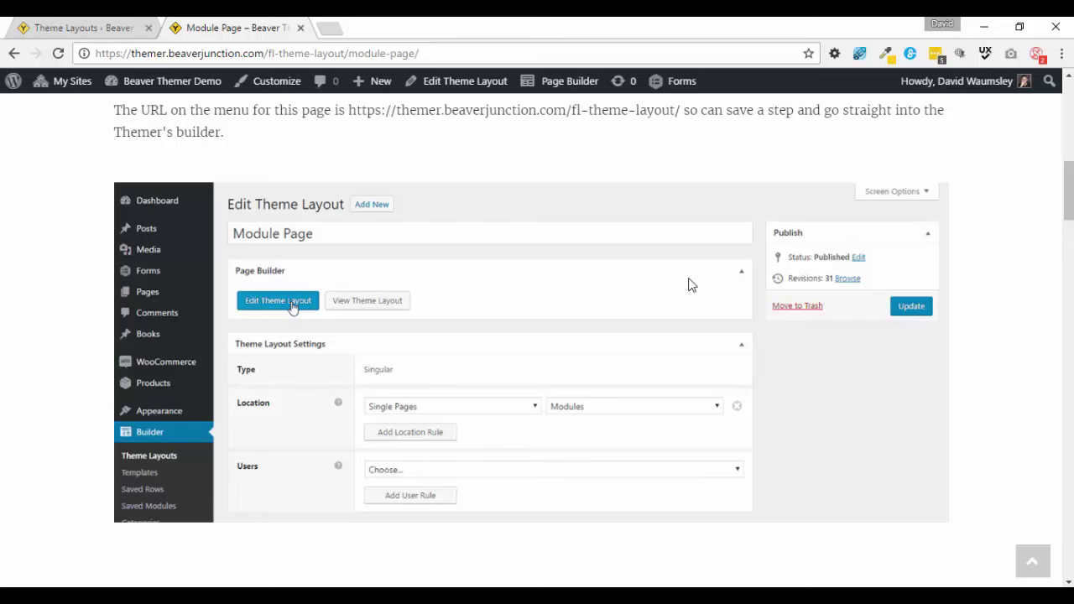
scroll(943, 422, up, 1)
scroll(943, 422, up, 7)
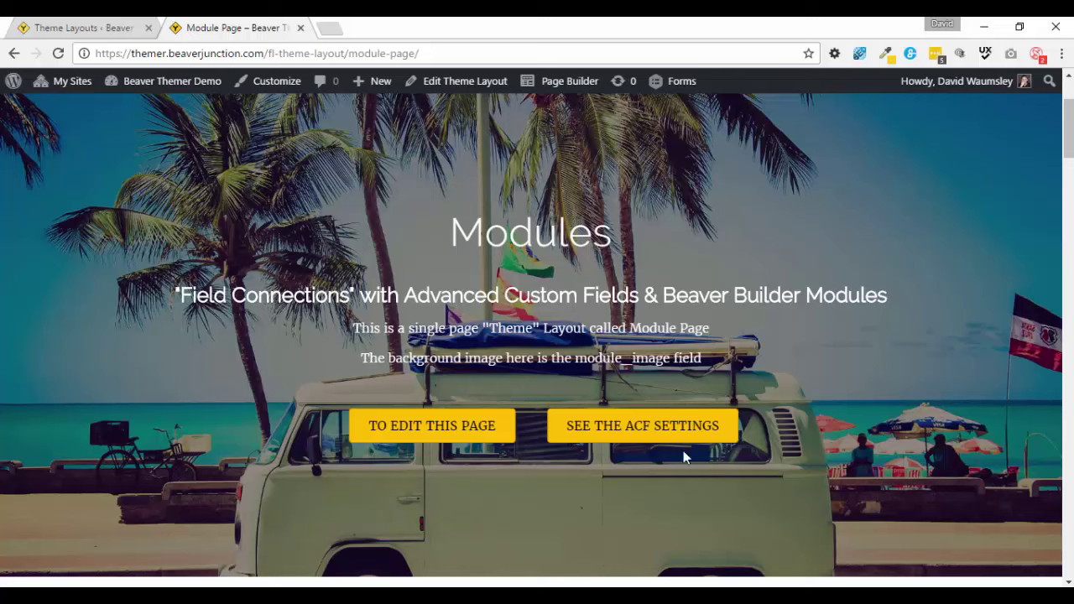
click(639, 438)
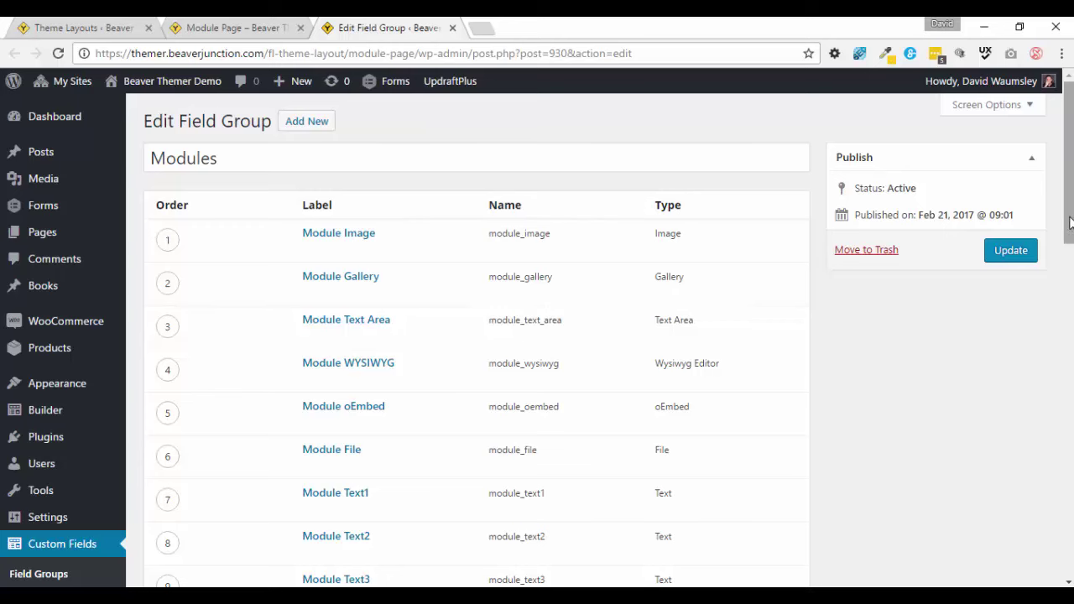
drag(1069, 222, 1069, 340)
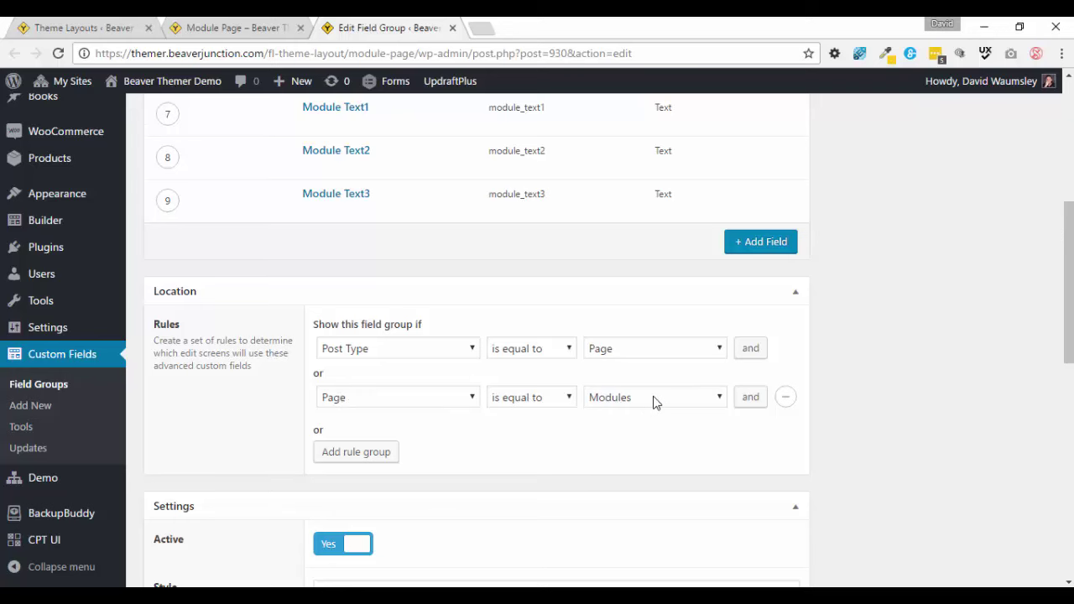
scroll(965, 390, up, 4)
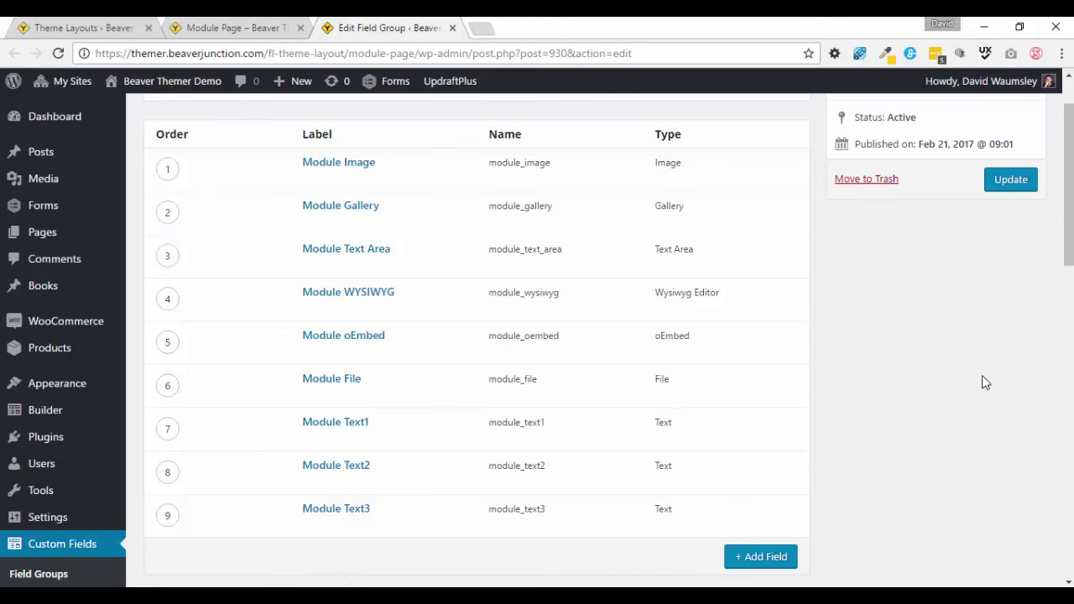
scroll(980, 383, down, 1)
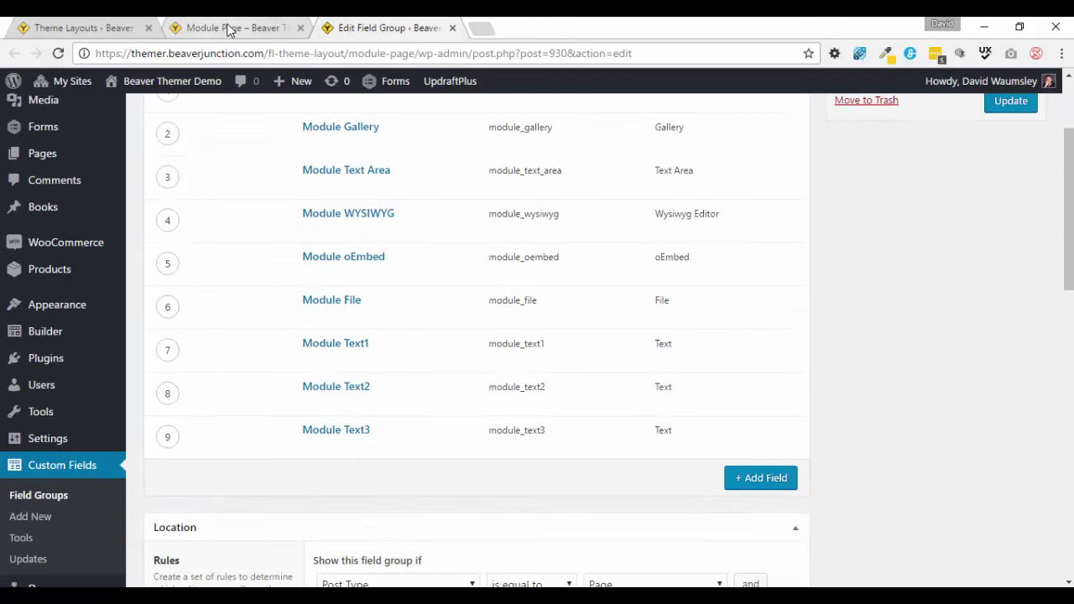
Open the Modules page for editing from the Module Page and look through its custom field contents
click(228, 30)
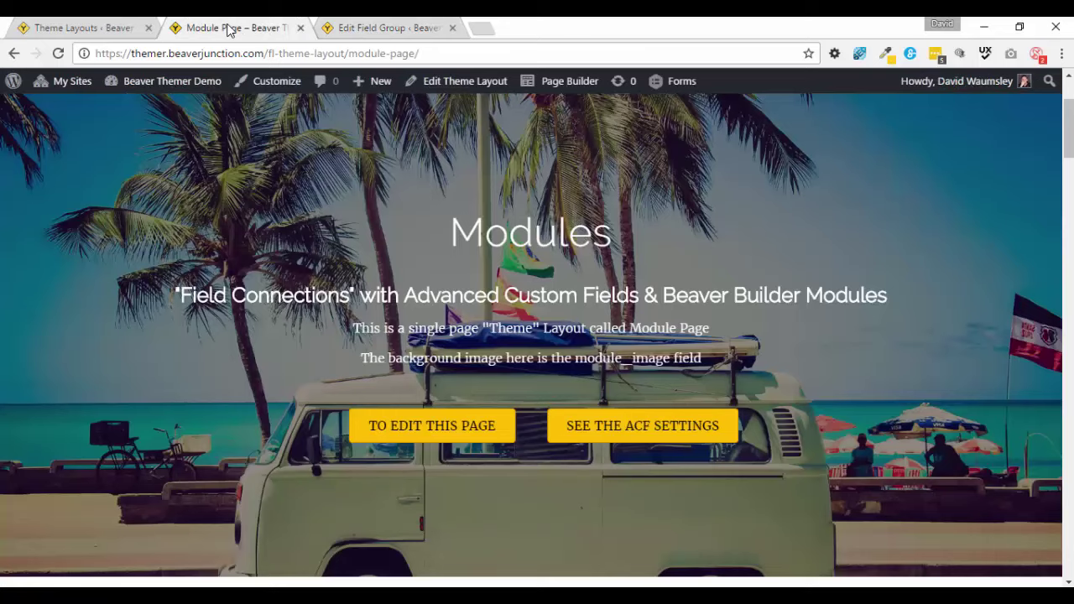
click(443, 431)
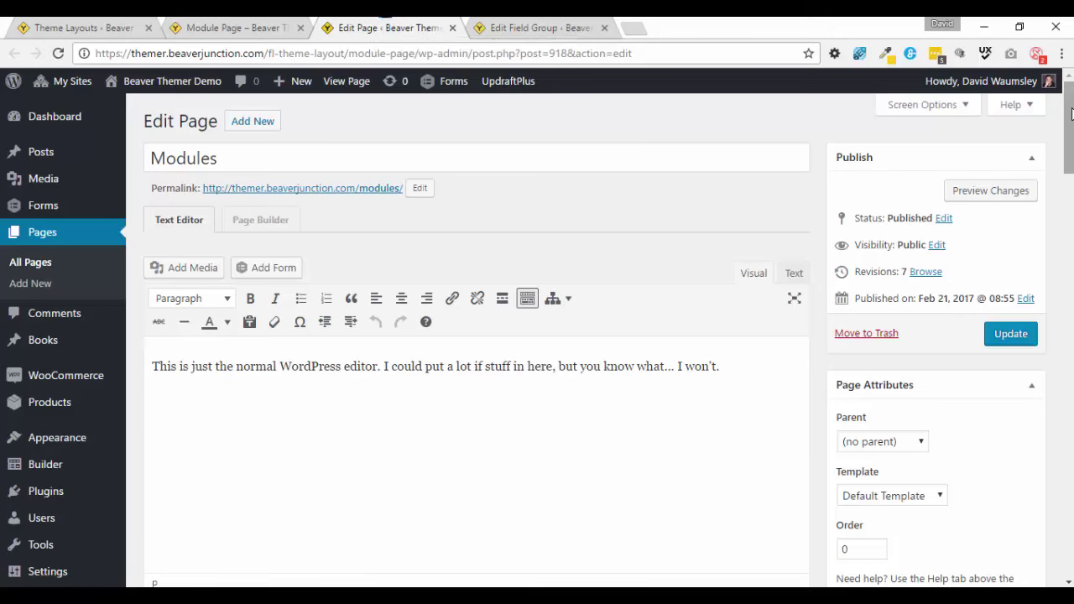
scroll(906, 137, down, 5)
scroll(477, 340, down, 4)
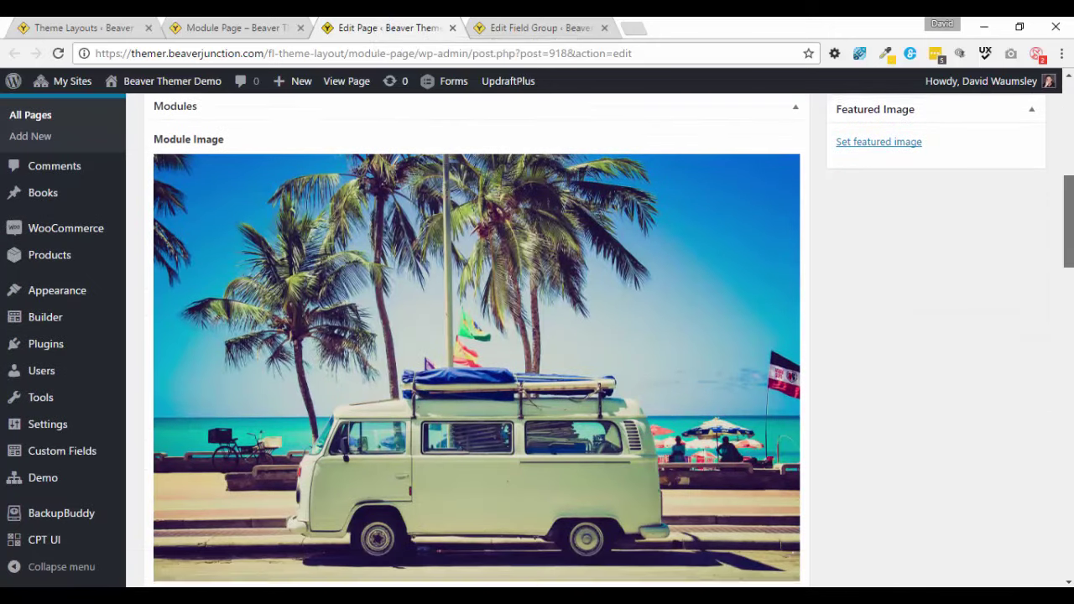
scroll(477, 340, down, 7)
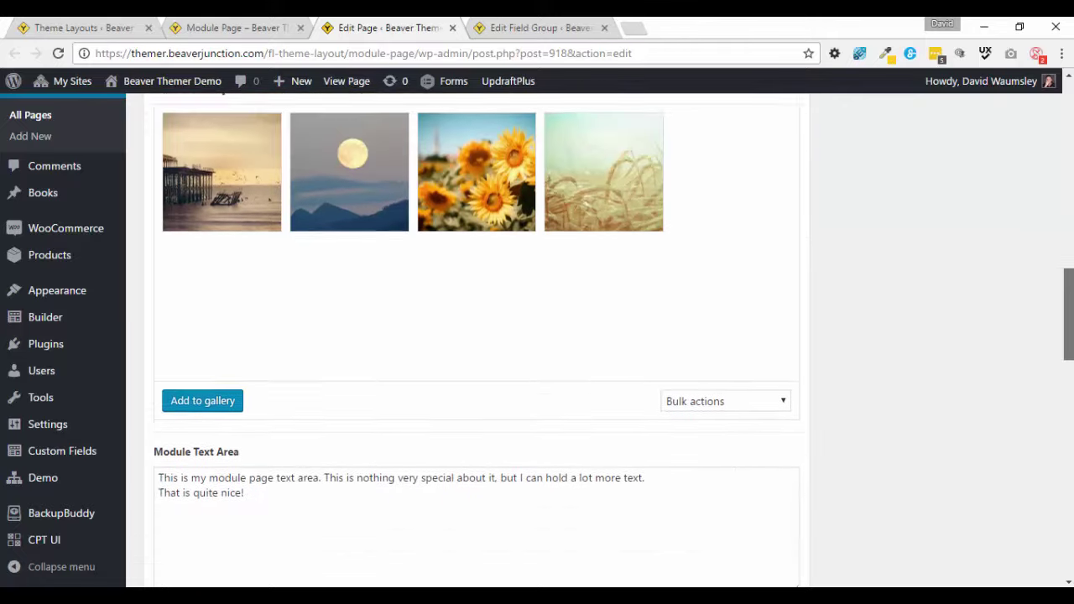
drag(1070, 361, 1069, 329)
Compare the field names in the Modules field group, such as module_image and module_gallery, with the fields on the Modules edit page
click(558, 27)
scroll(1002, 359, up, 3)
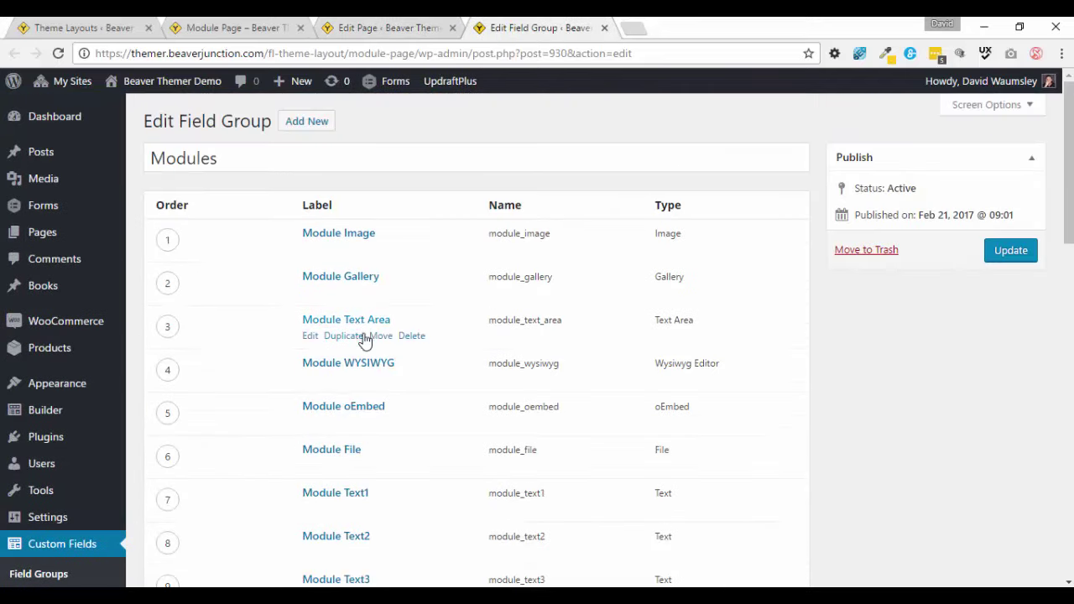
scroll(856, 406, down, 1)
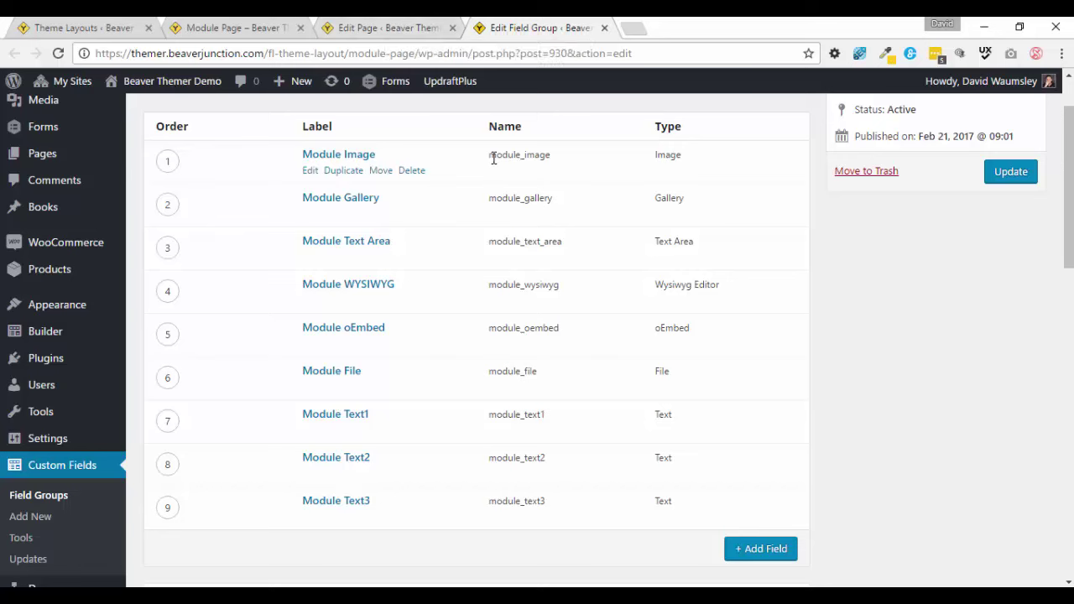
drag(493, 159, 552, 160)
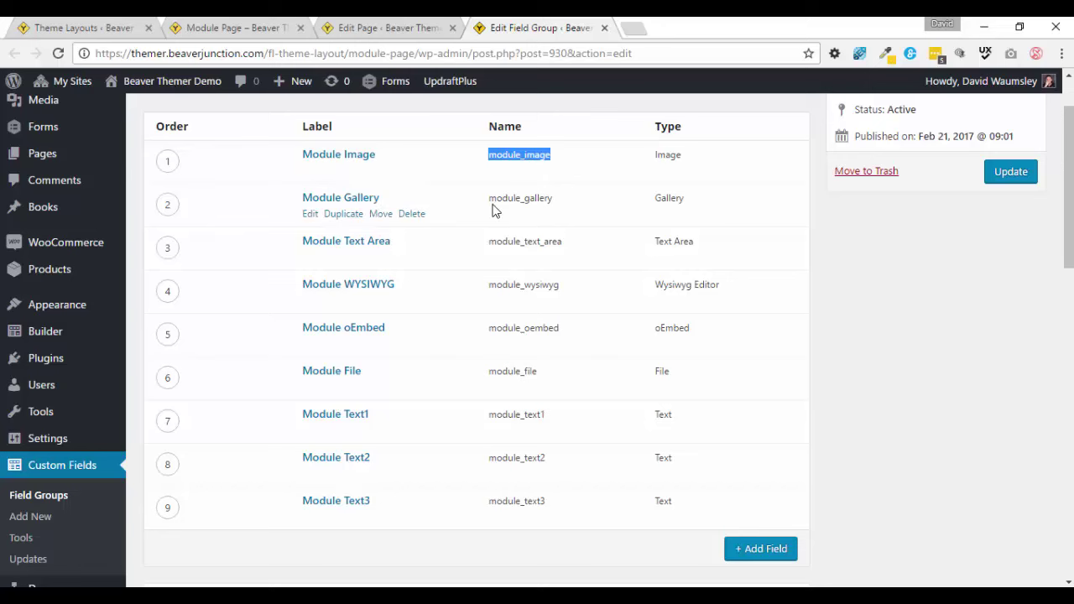
drag(496, 199, 550, 201)
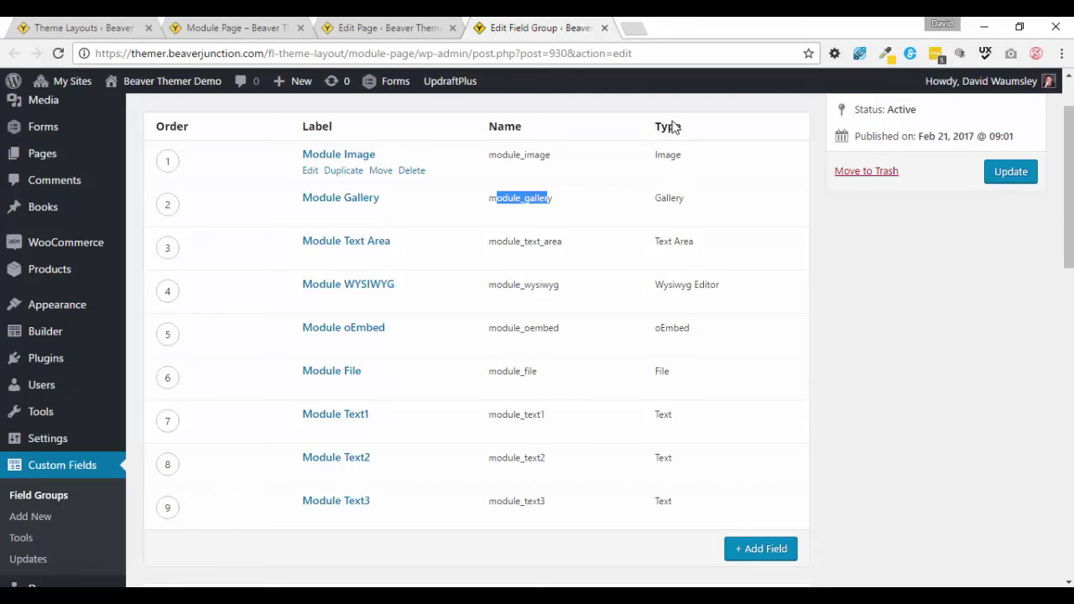
click(401, 29)
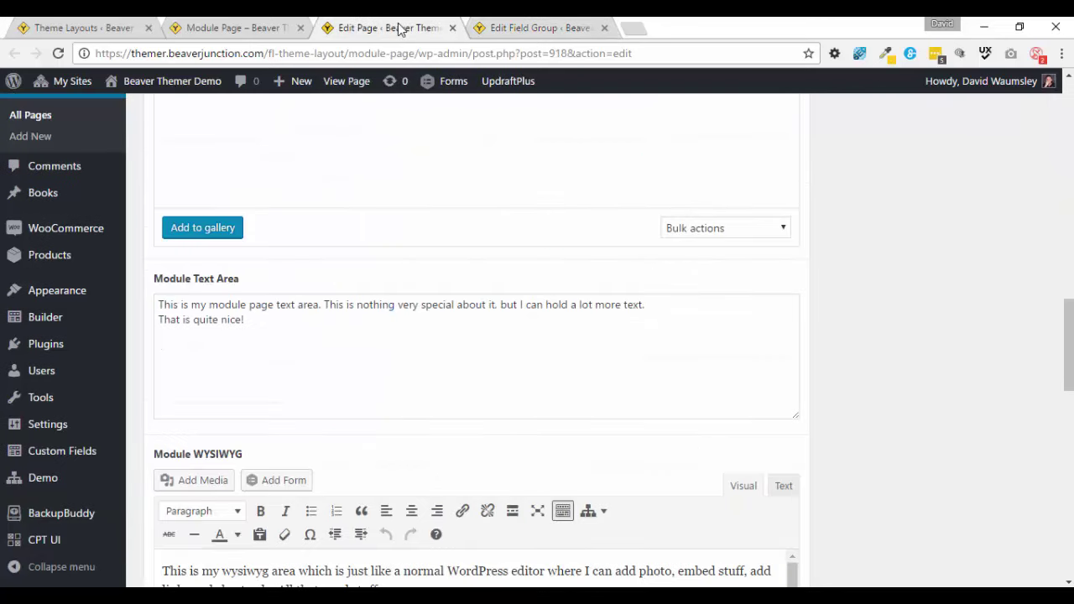
scroll(868, 278, up, 1)
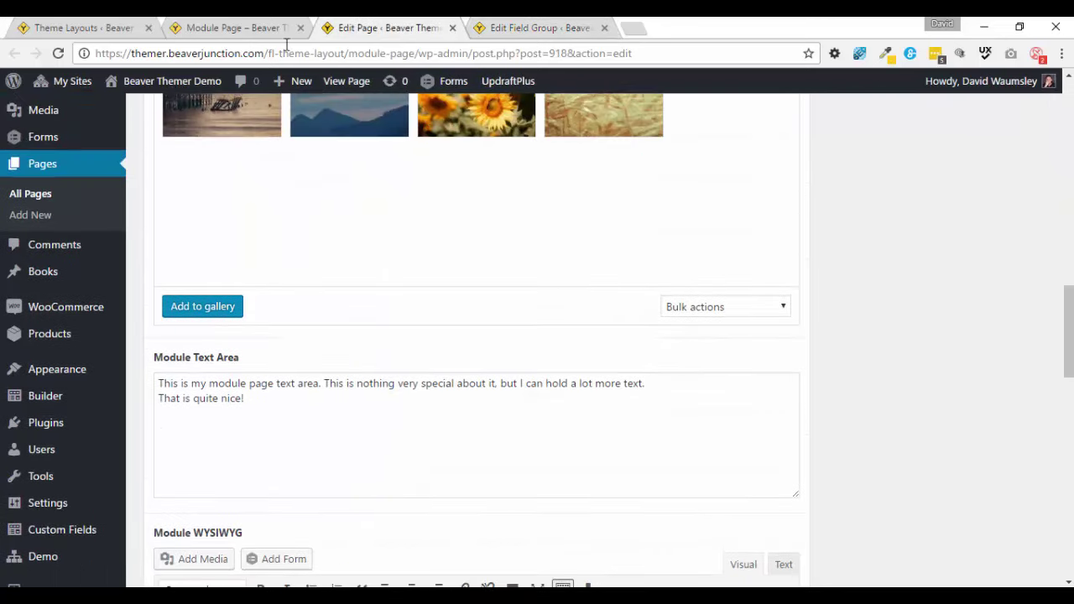
Examine the sections on ACF alternatives and on dynamic and non dynamic Beaver Builder modules at the end of the live Module Page
click(216, 27)
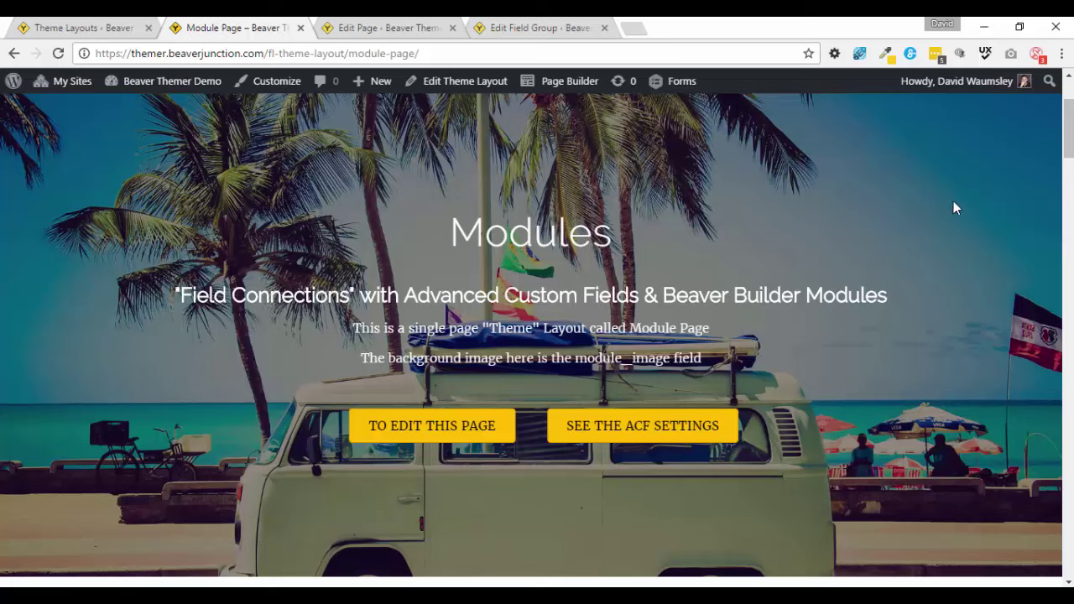
drag(1068, 134, 1068, 554)
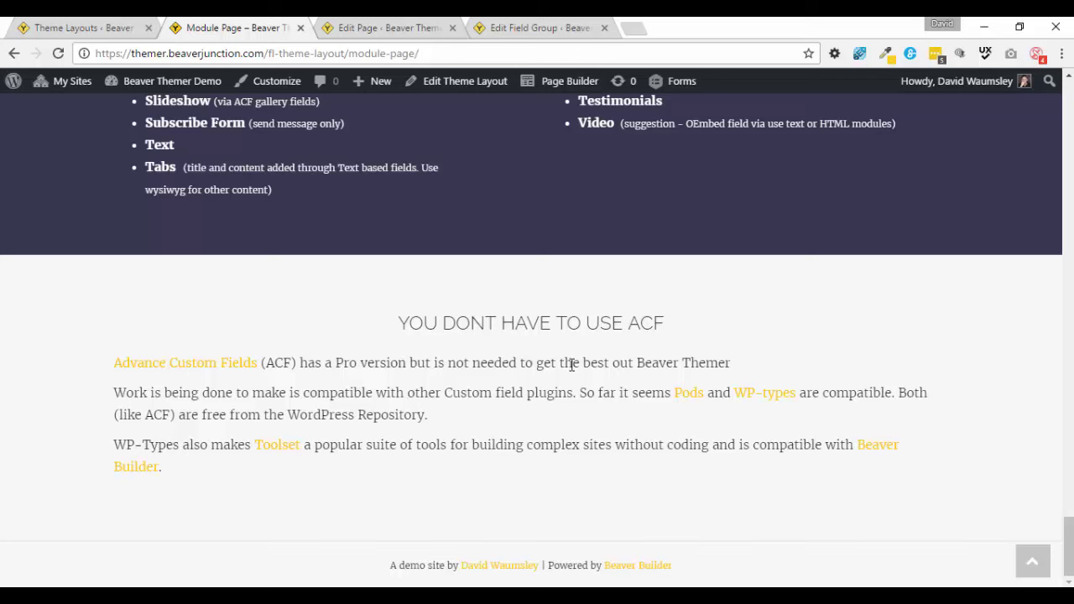
scroll(629, 379, up, 3)
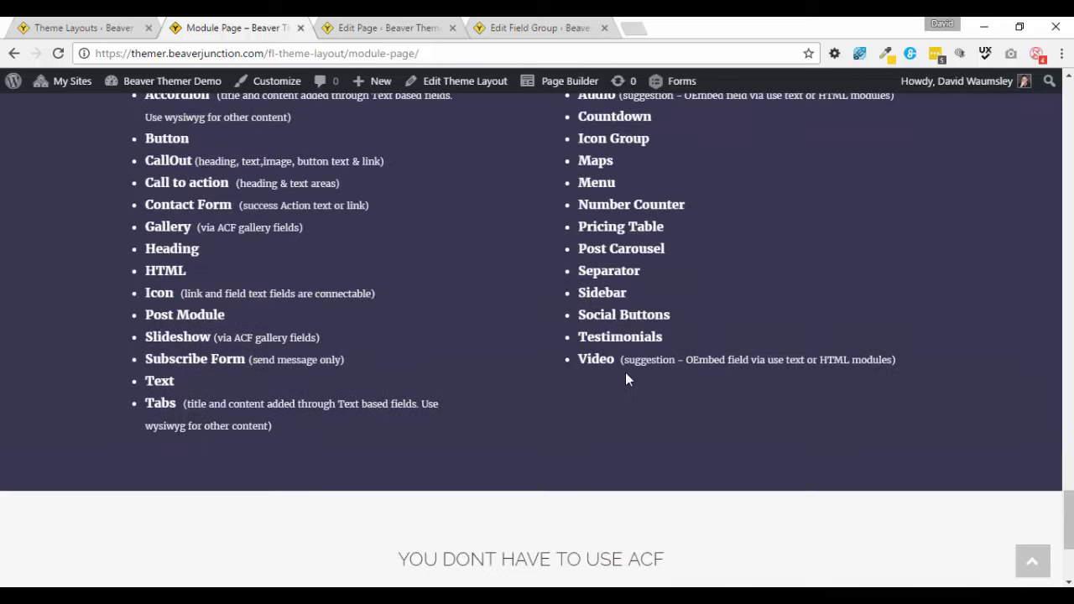
scroll(625, 380, up, 2)
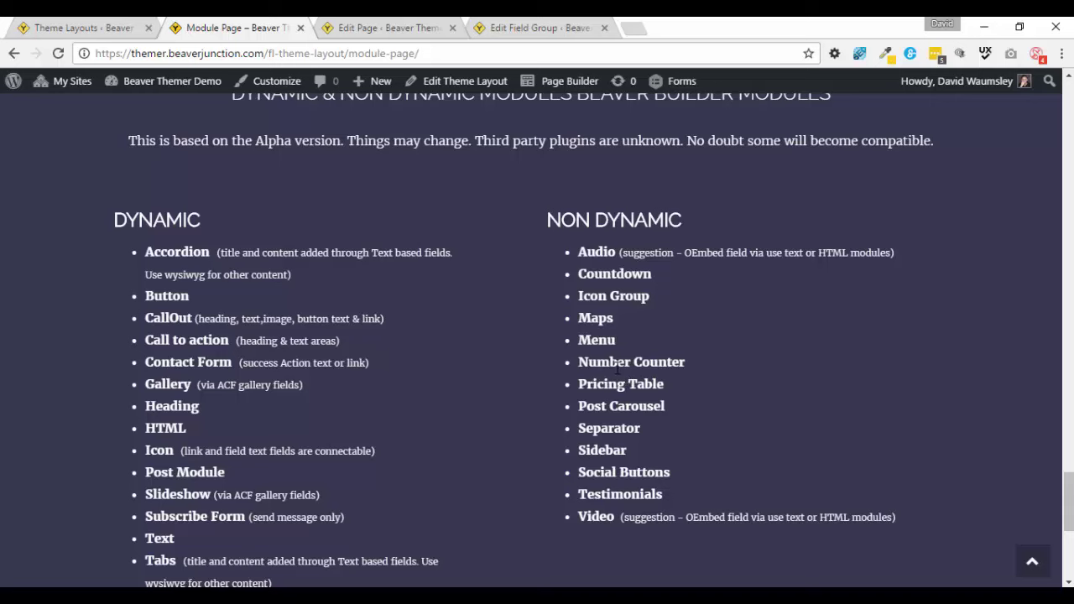
scroll(629, 379, up, 3)
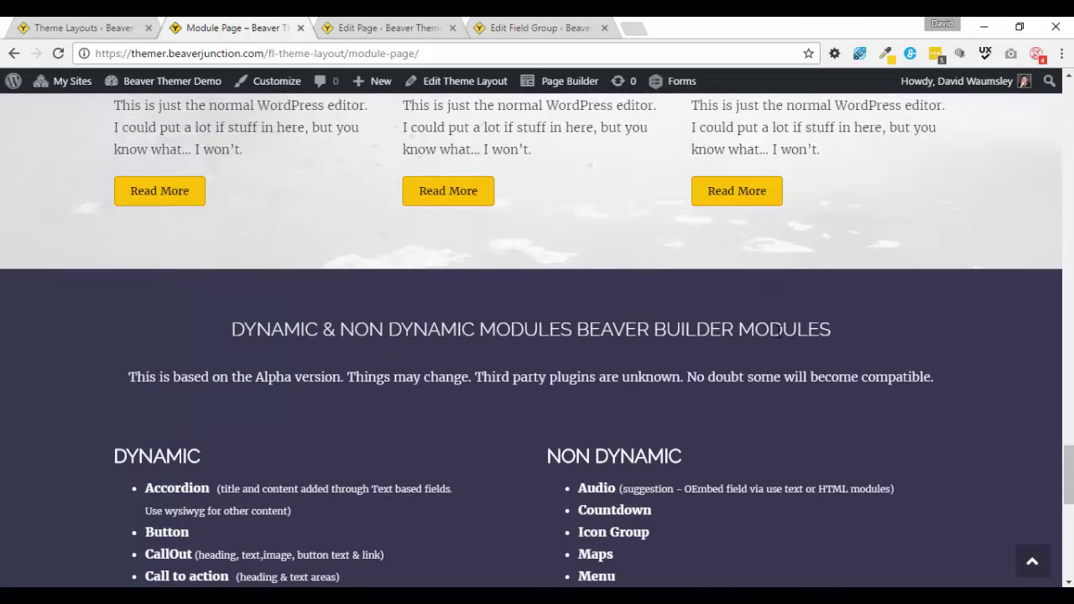
scroll(564, 333, down, 1)
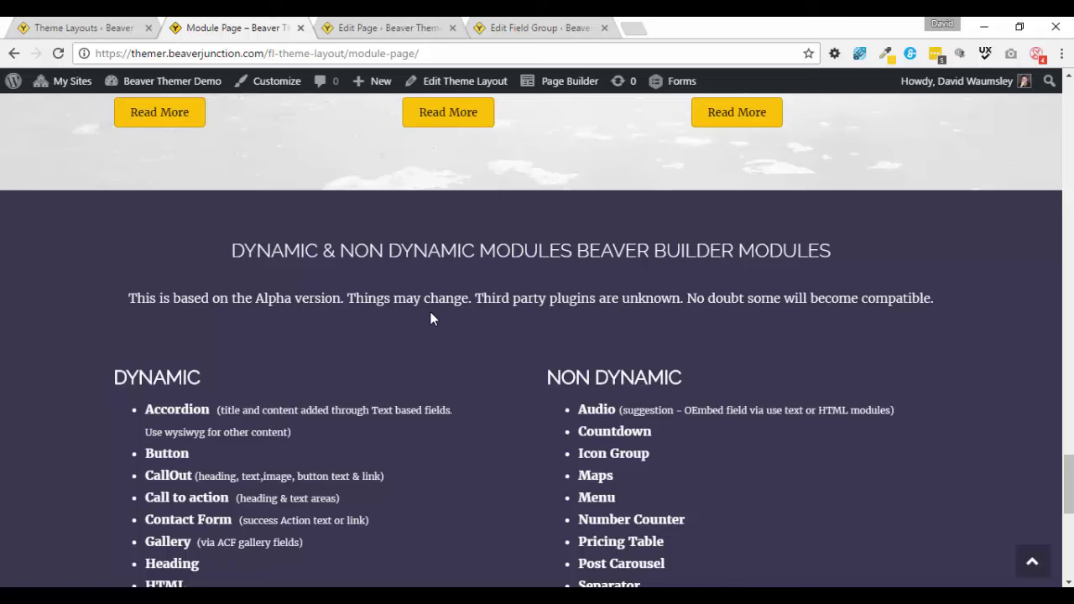
scroll(429, 319, down, 1)
scroll(432, 317, down, 2)
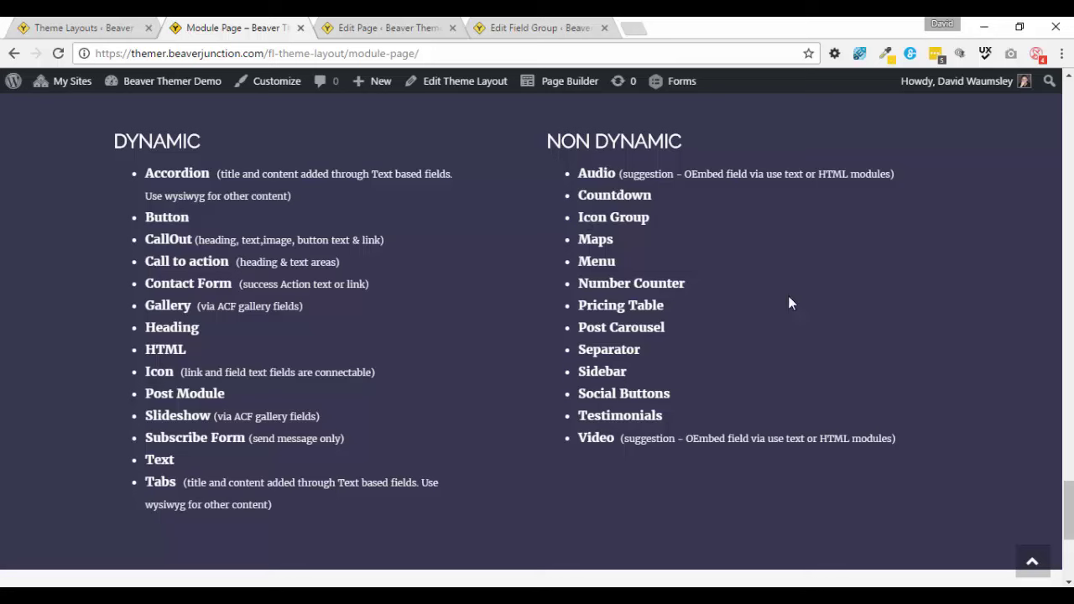
Open the Module Page layout in the Page Builder and show its Preview As options
scroll(536, 335, up, 15)
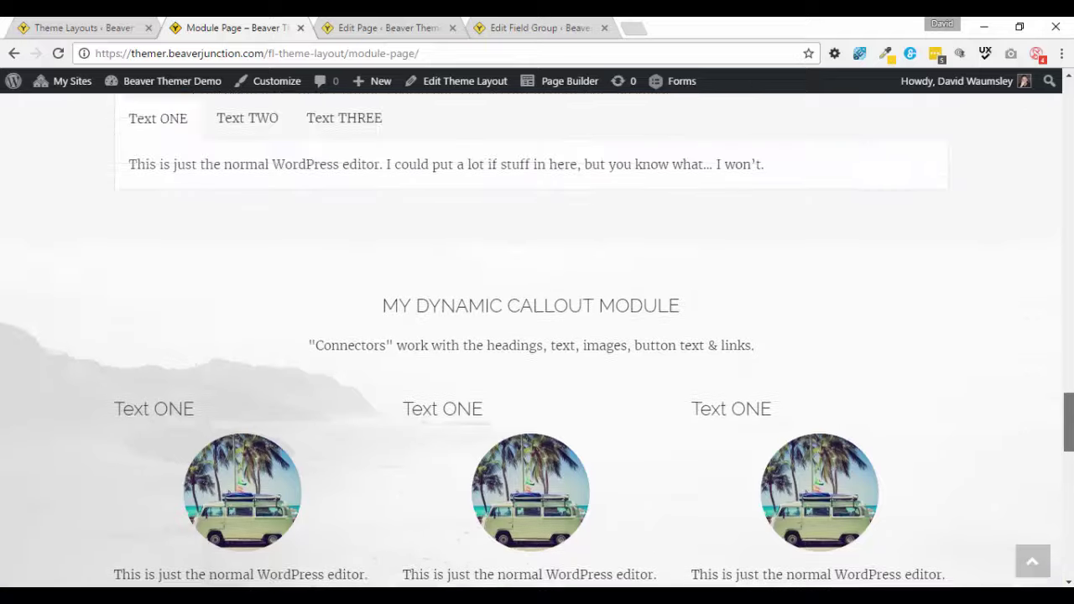
scroll(1070, 141, up, 15)
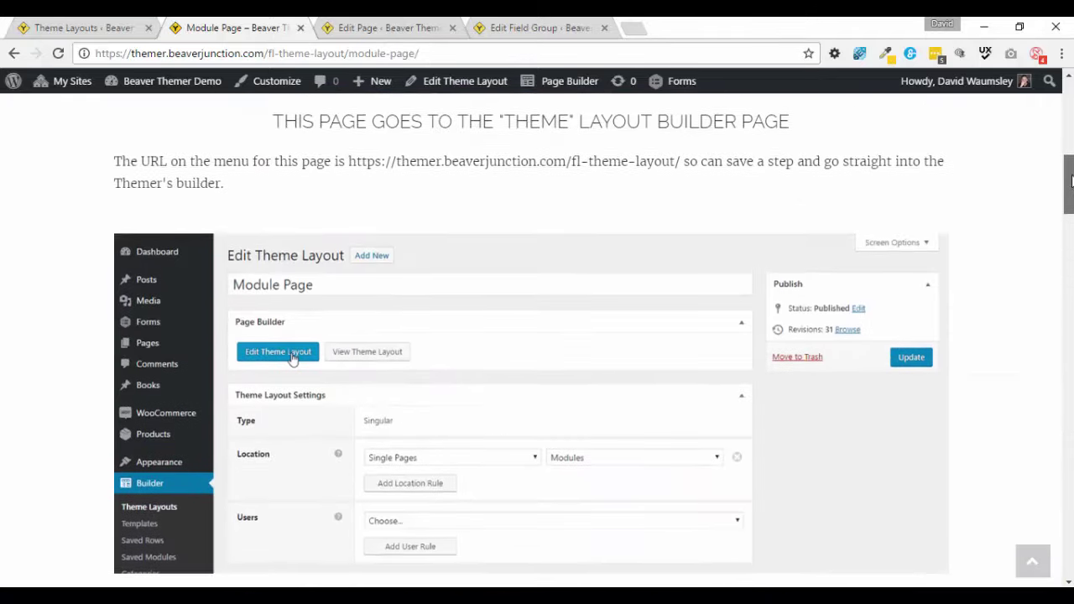
scroll(1071, 141, up, 4)
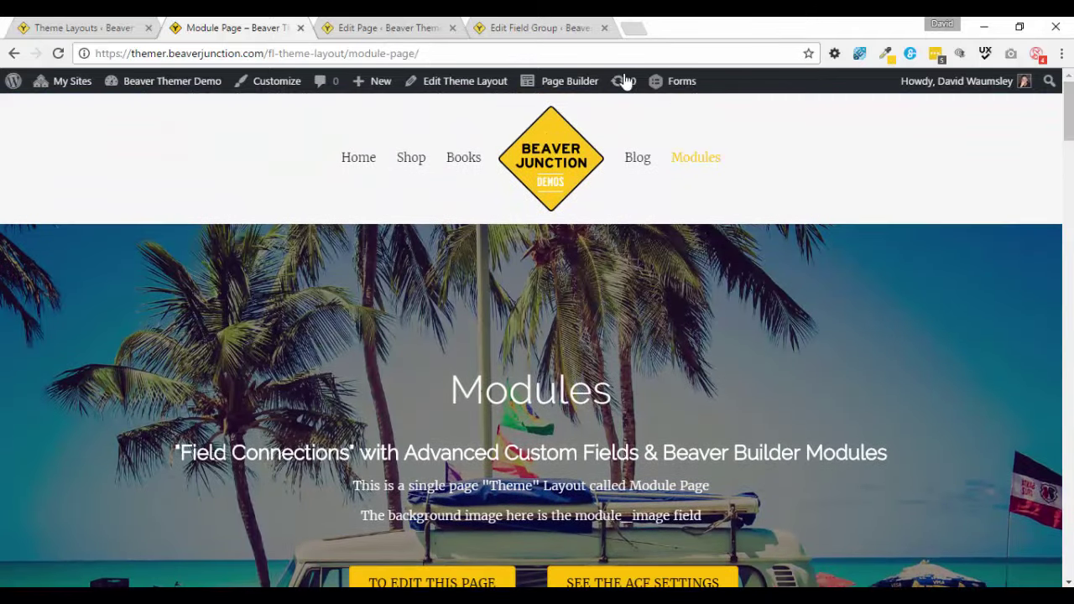
click(562, 83)
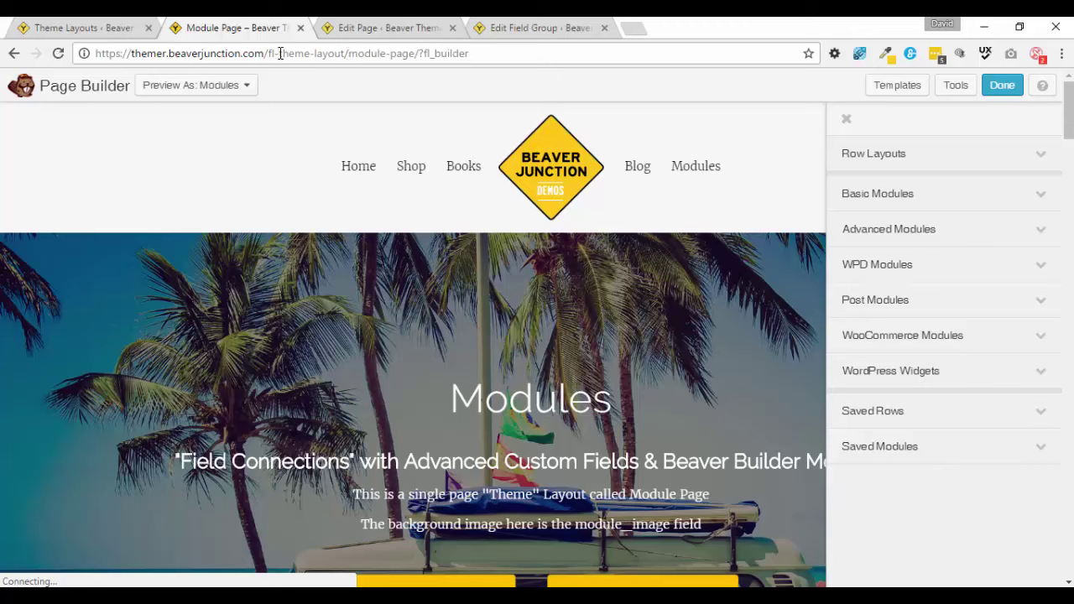
click(239, 87)
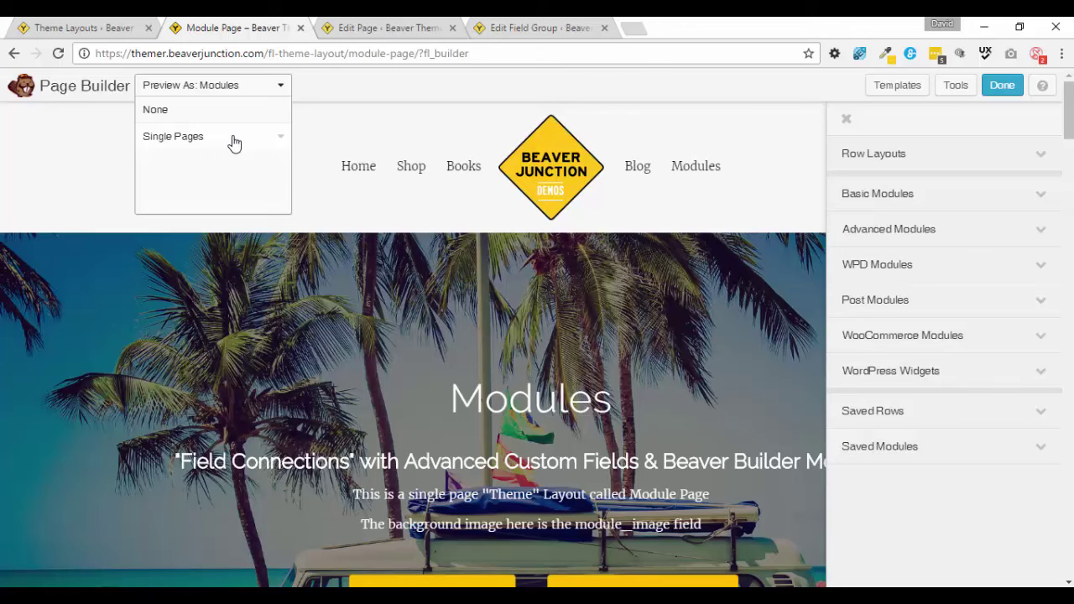
Check the Module Page's type and location in the Theme Layouts list, and return to the Page Builder with the preview options closed
click(103, 30)
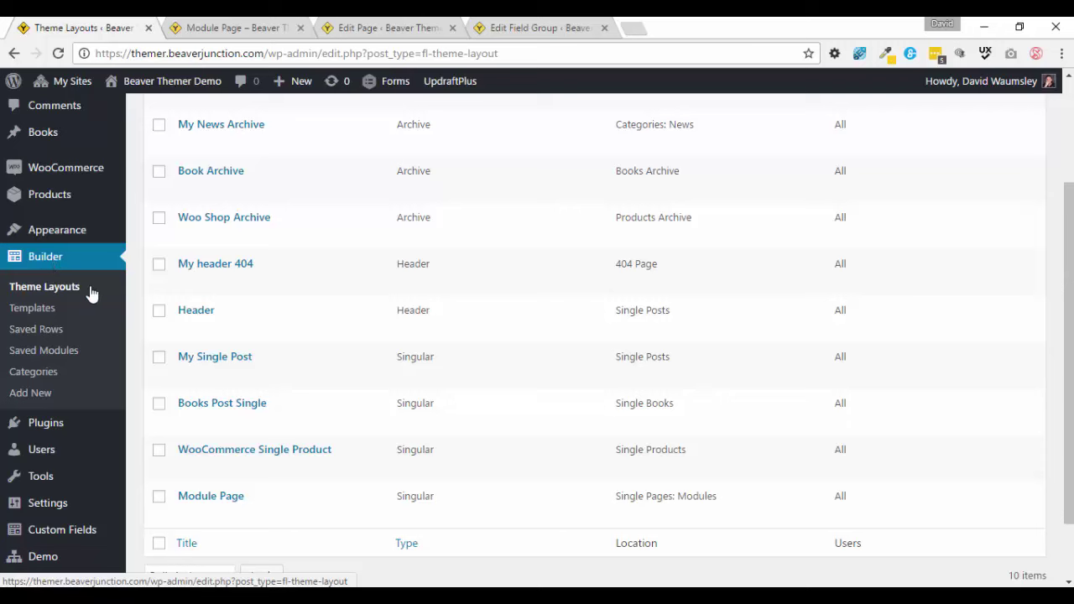
mouse_move(181, 500)
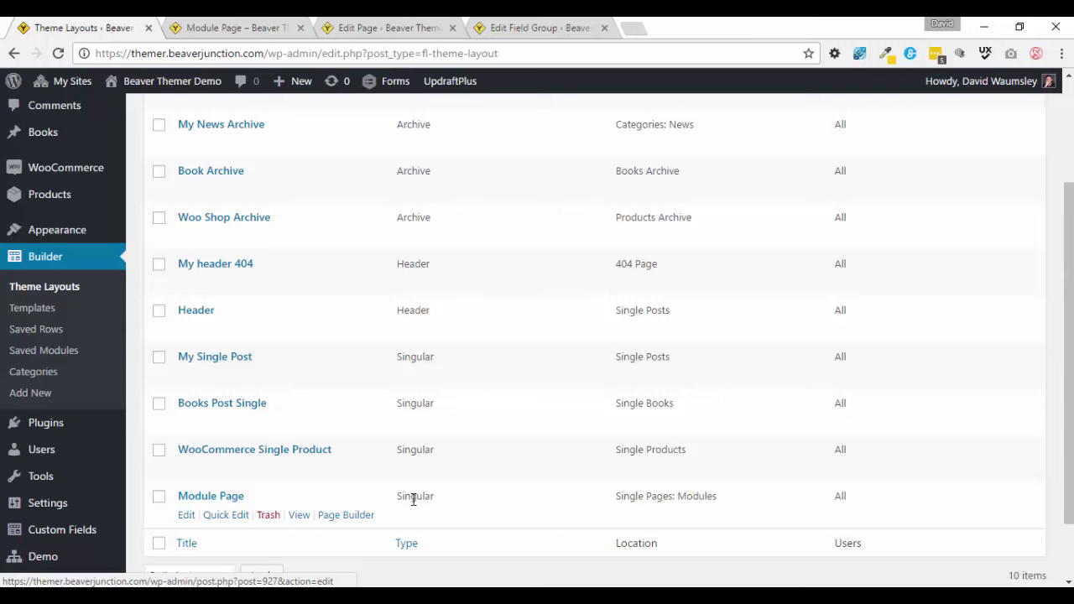
drag(404, 499, 432, 497)
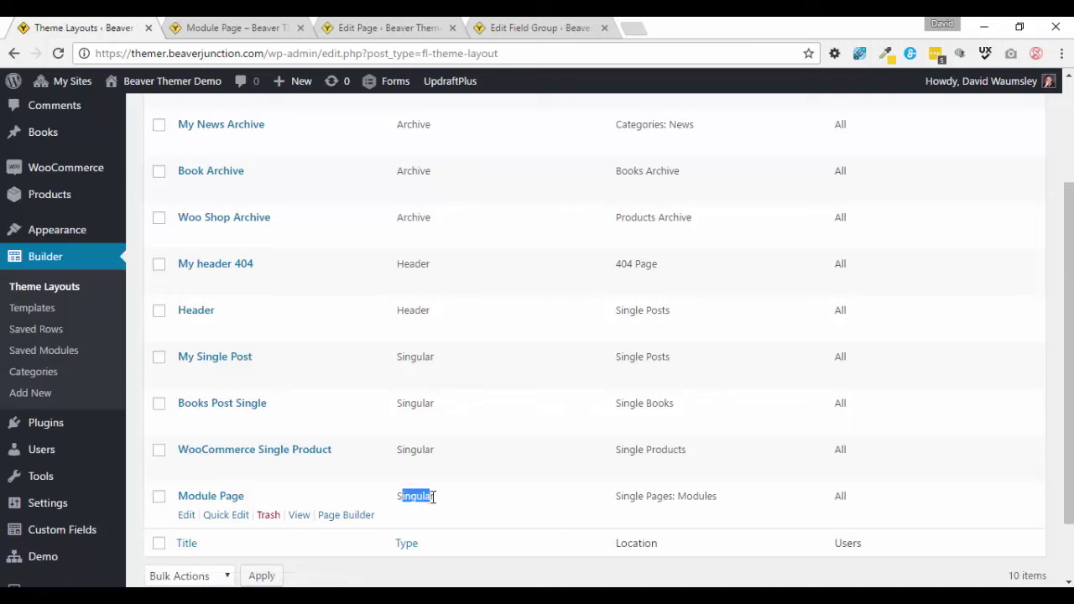
drag(620, 496, 659, 498)
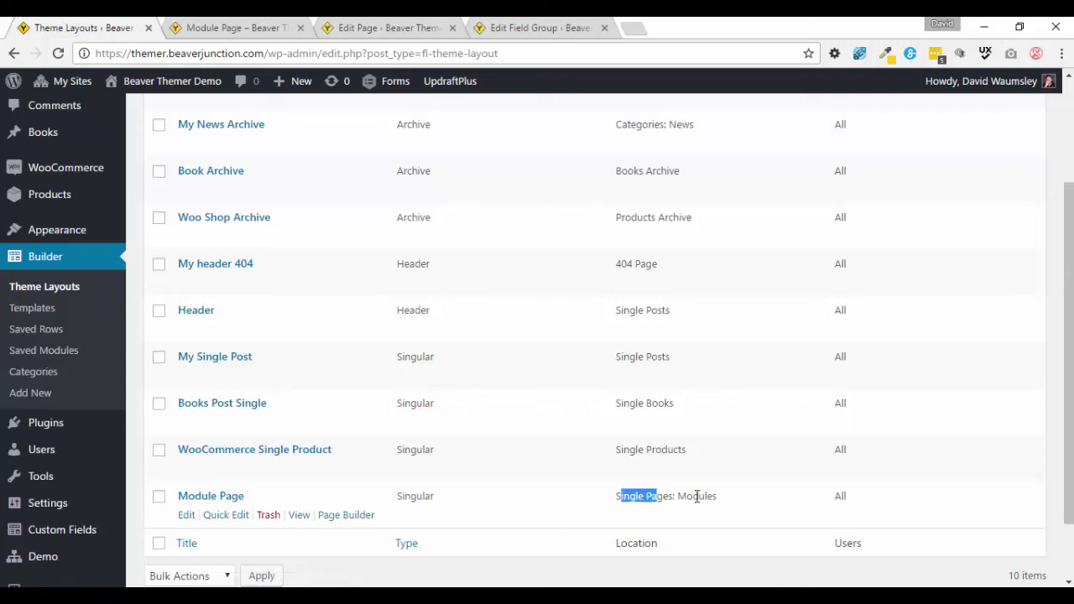
double_click(685, 496)
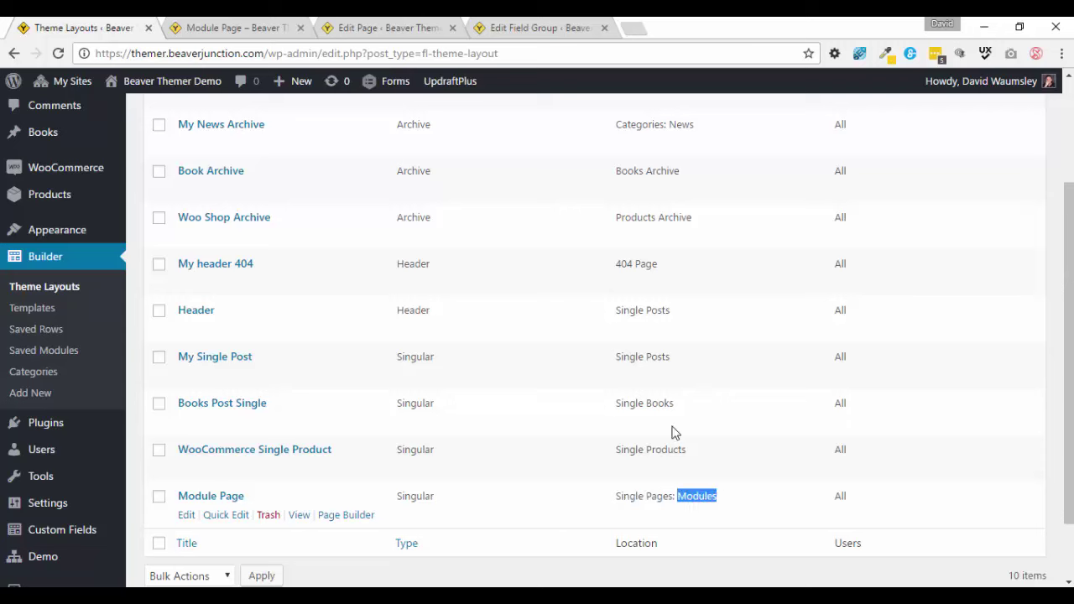
click(246, 28)
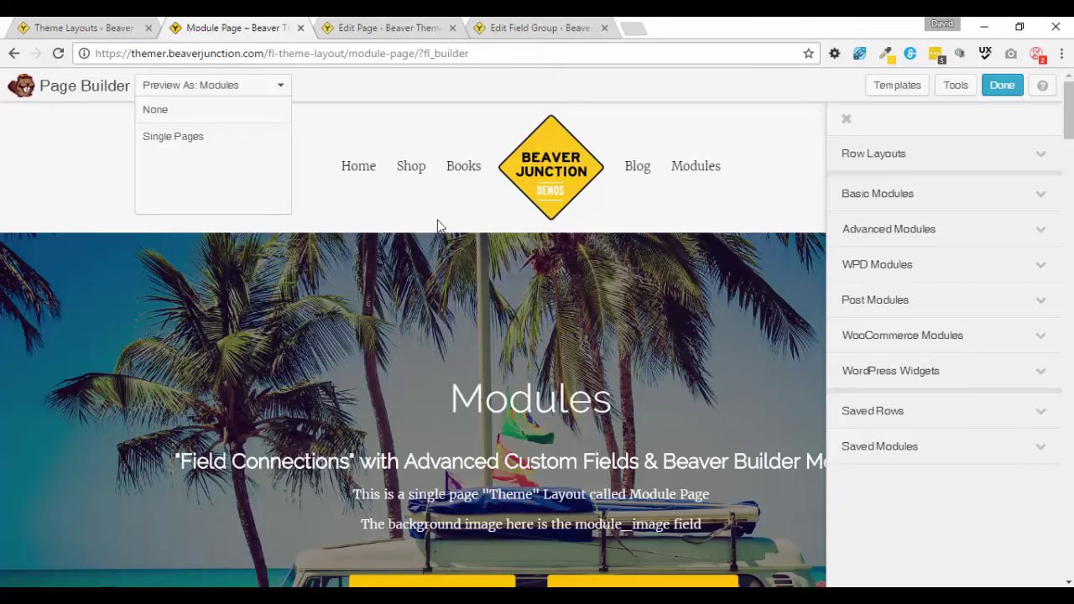
click(278, 87)
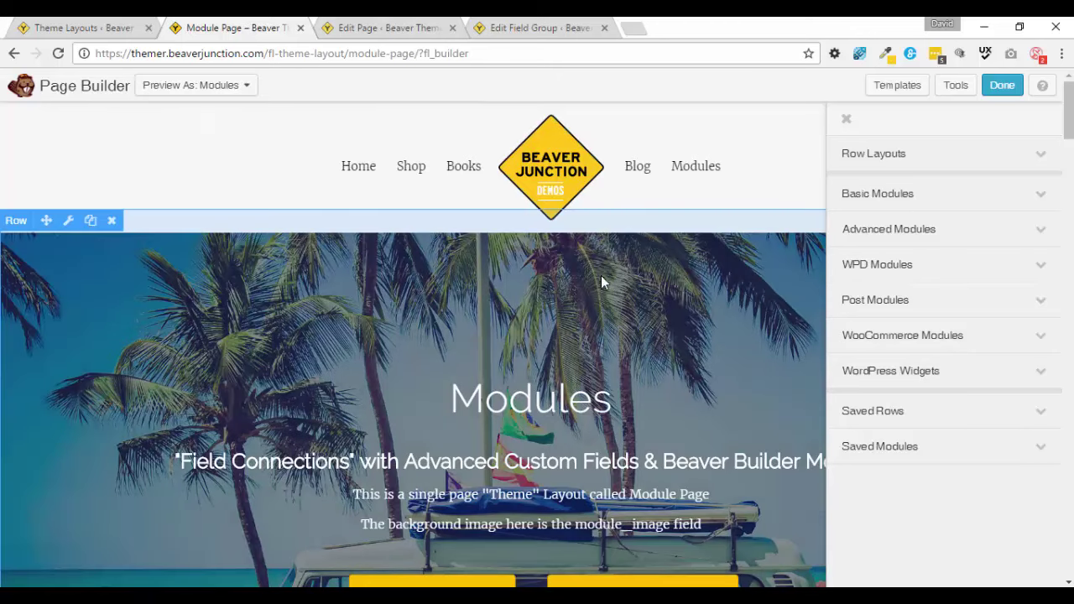
Find the My Dynamic Gallery section in the layout and check its module_gallery field in the Modules field group, returning to the Page Builder
scroll(601, 276, down, 1)
scroll(601, 276, down, 3)
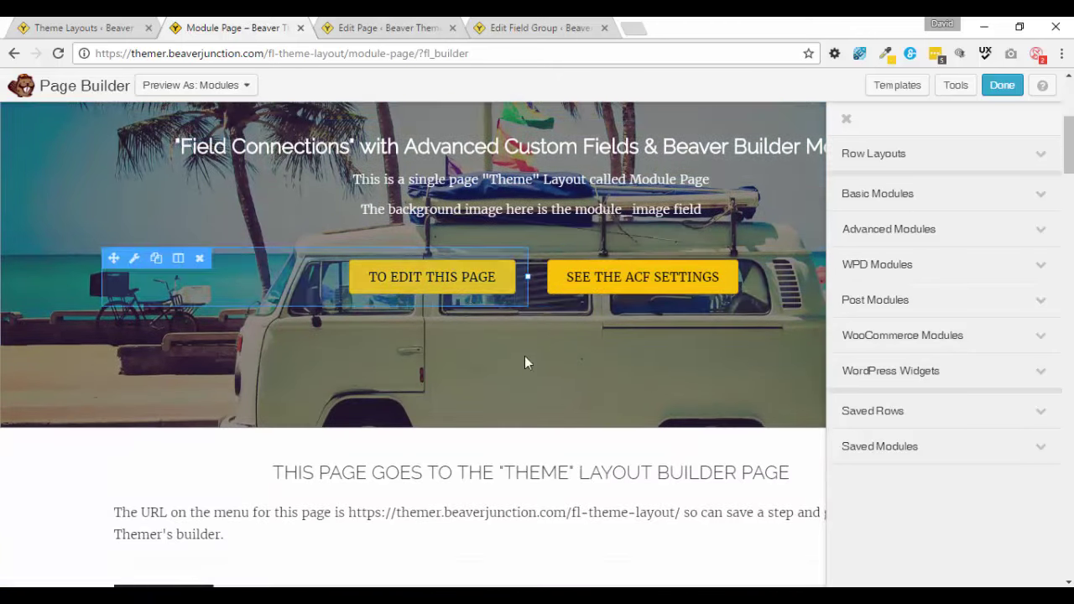
scroll(551, 439, down, 1)
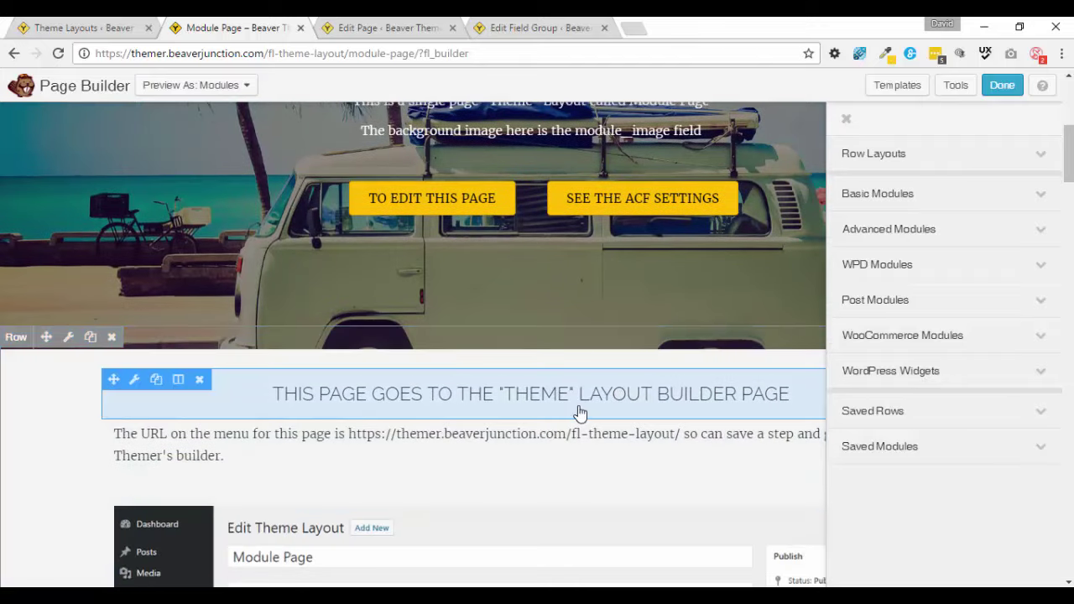
scroll(579, 412, down, 2)
scroll(573, 408, down, 9)
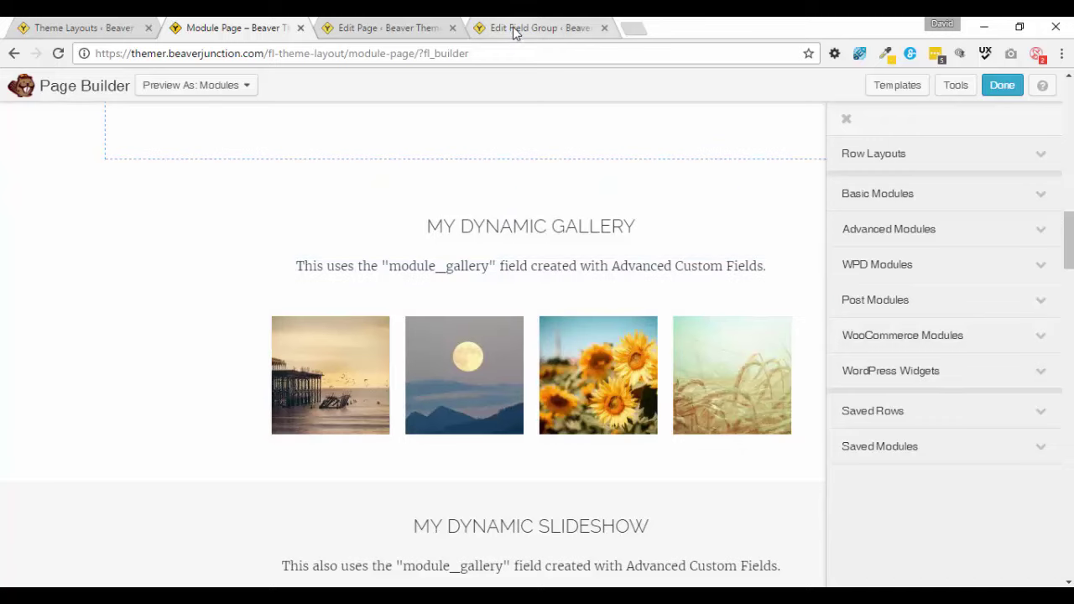
click(514, 27)
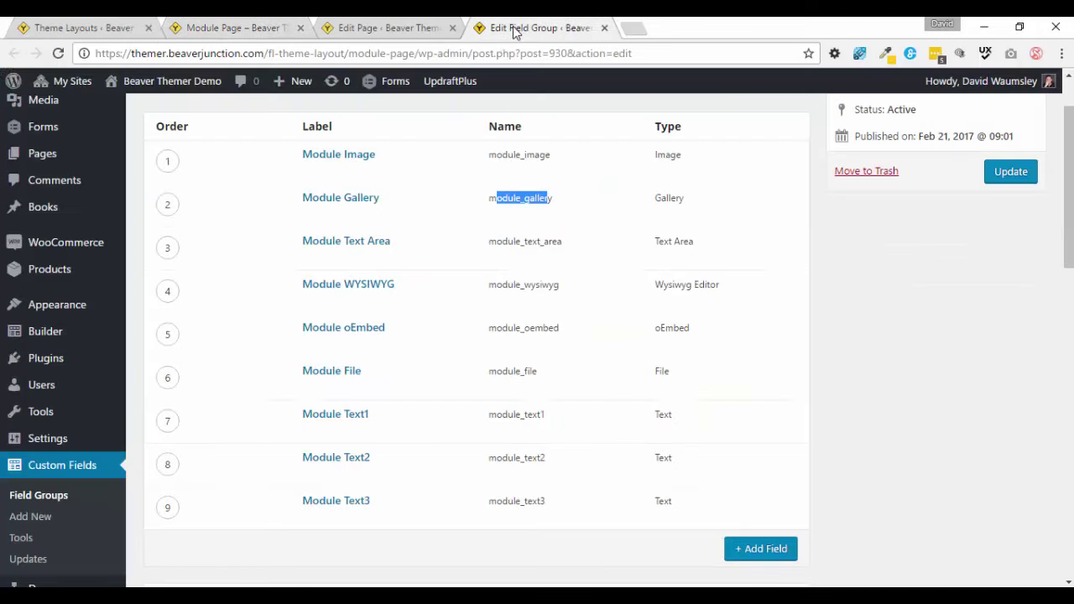
click(472, 208)
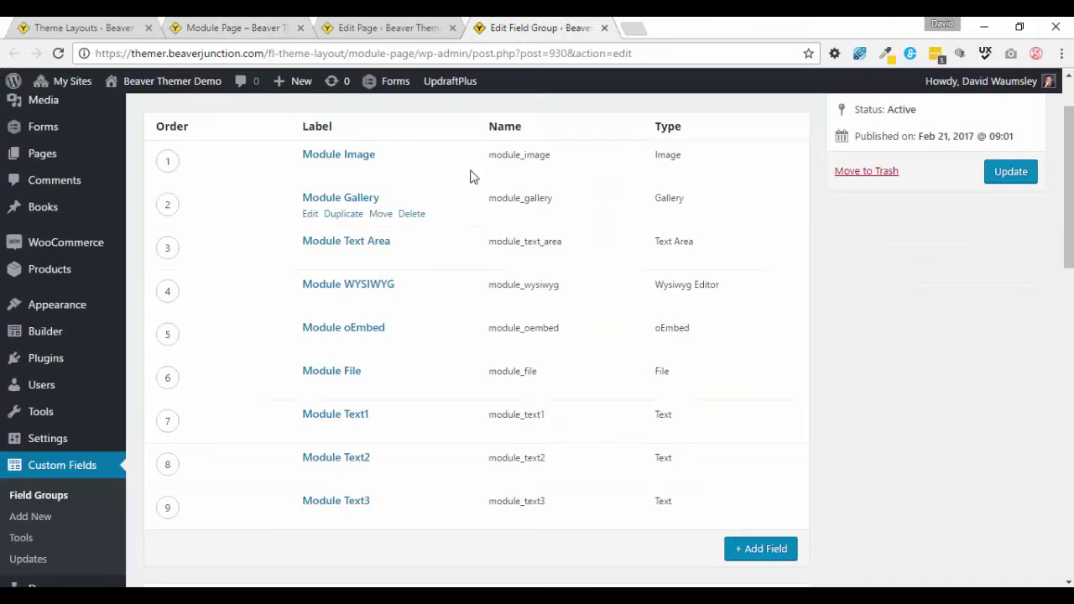
click(379, 29)
click(264, 28)
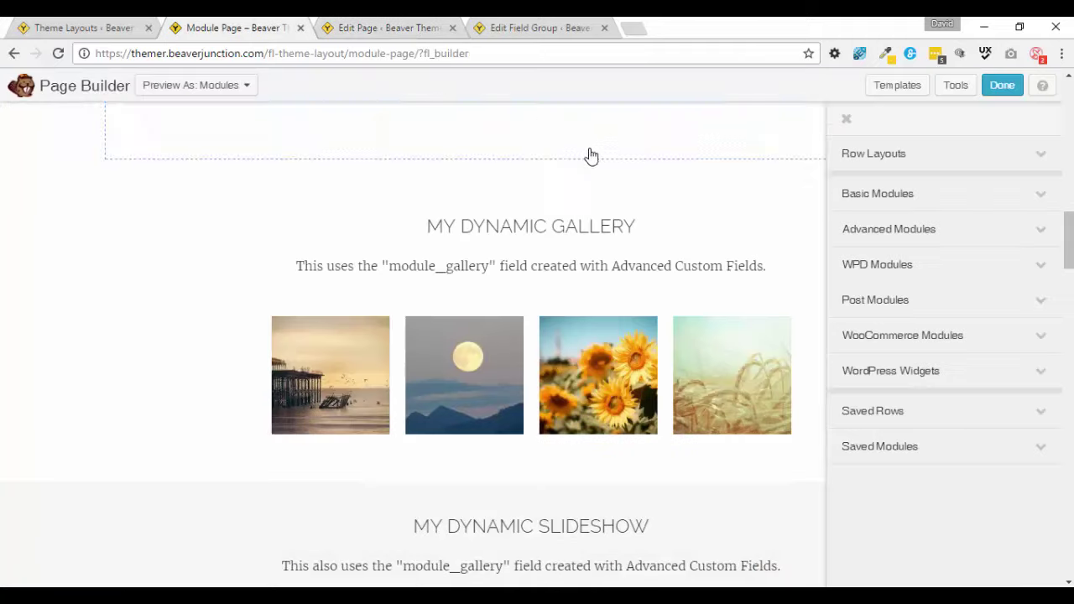
Inspect the dynamic gallery's Photos field connections, including the Advanced Custom Field's Gallery Field Name setting, and cancel out of the gallery settings
click(584, 376)
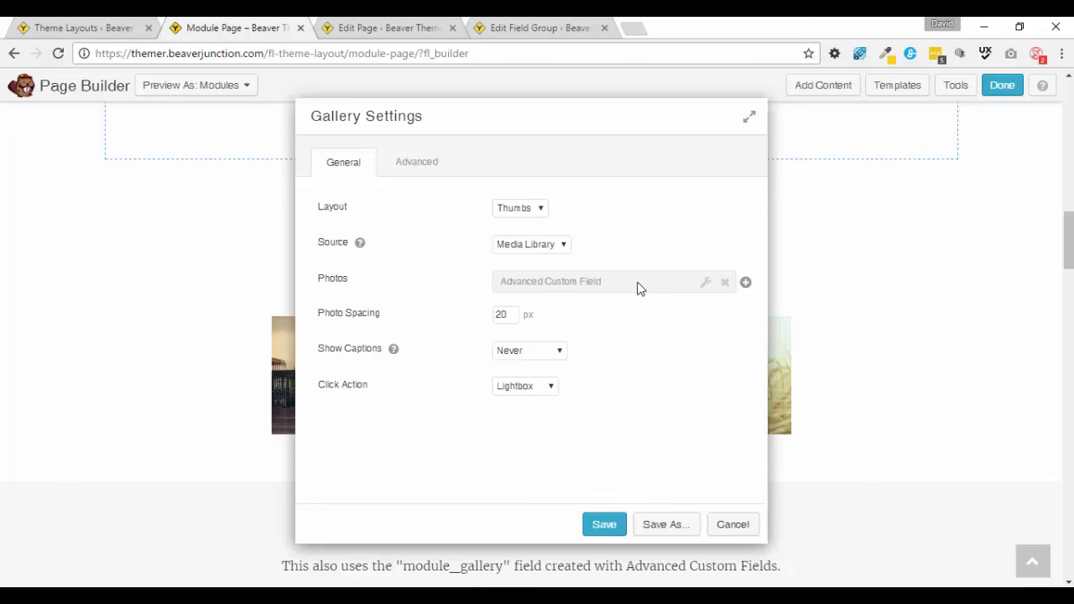
click(746, 284)
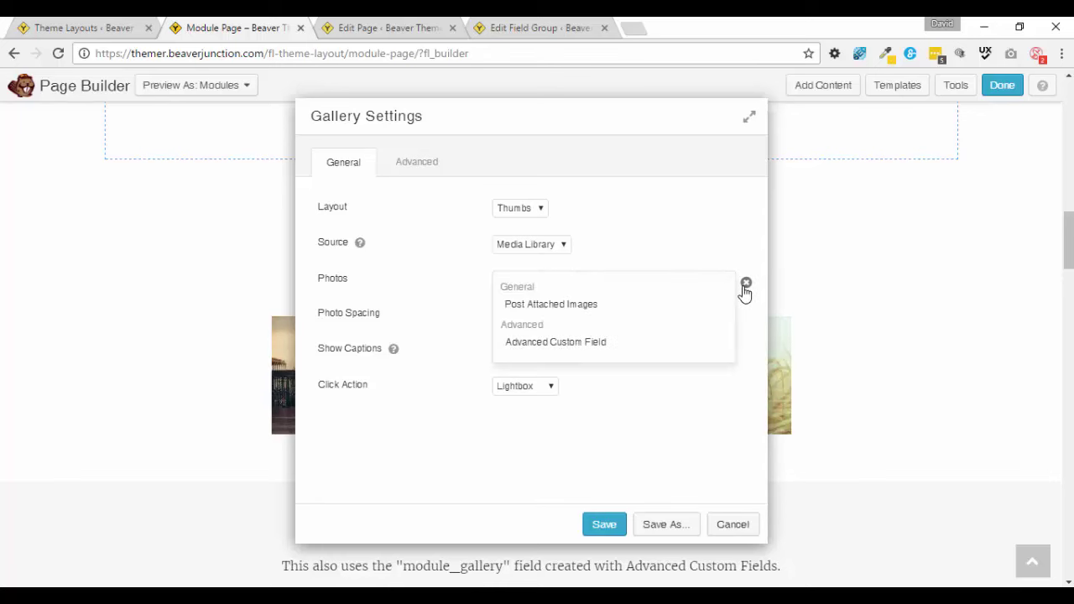
click(593, 343)
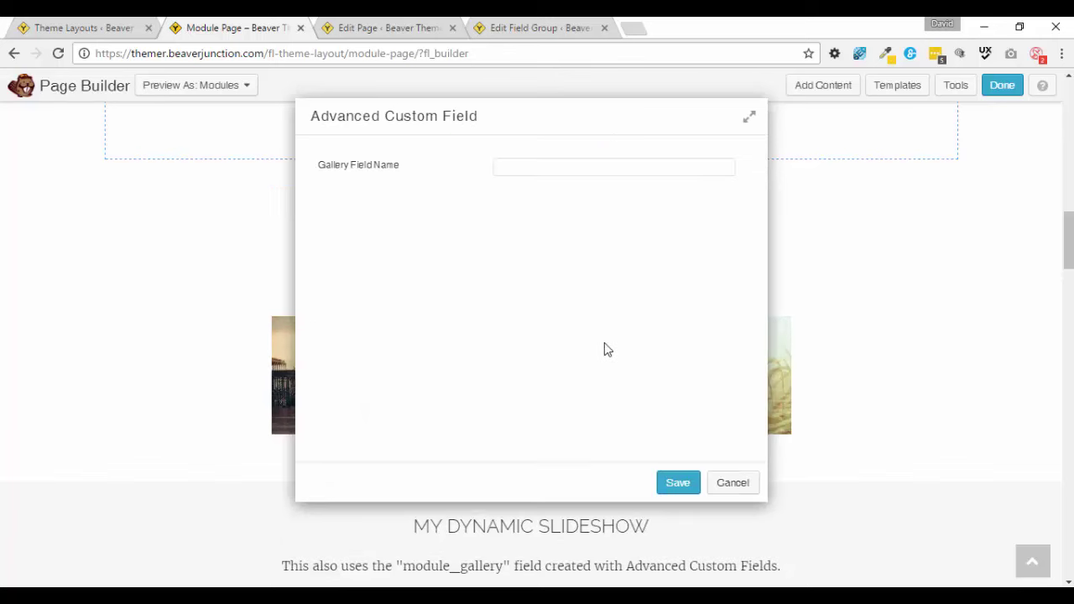
click(733, 485)
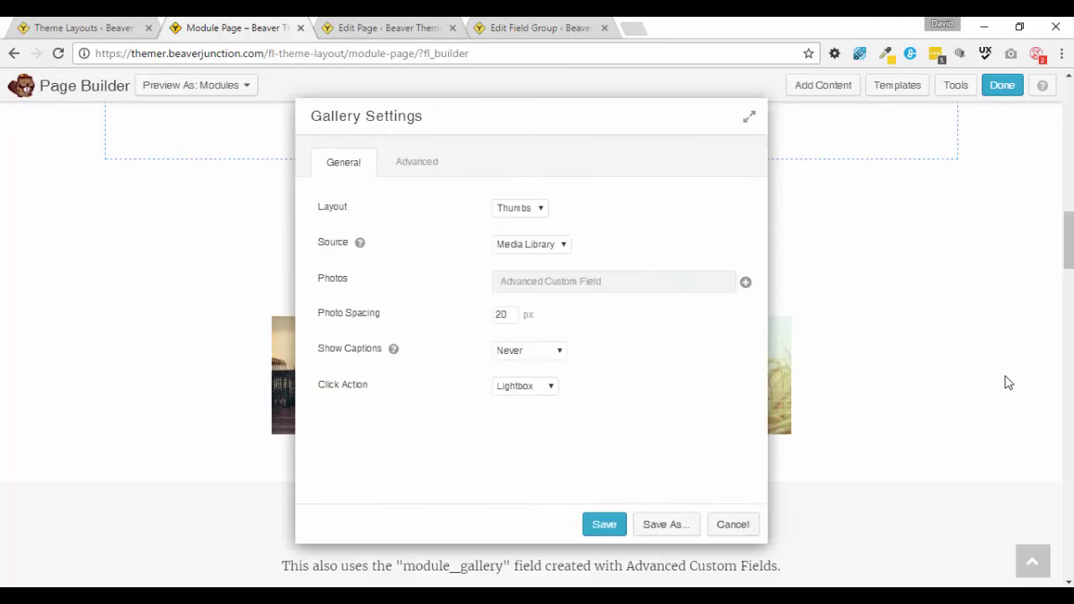
click(753, 524)
Review the My Dynamic Slideshow and My Dynamic Video sections and the custom fields their descriptions name
scroll(1015, 393, down, 2)
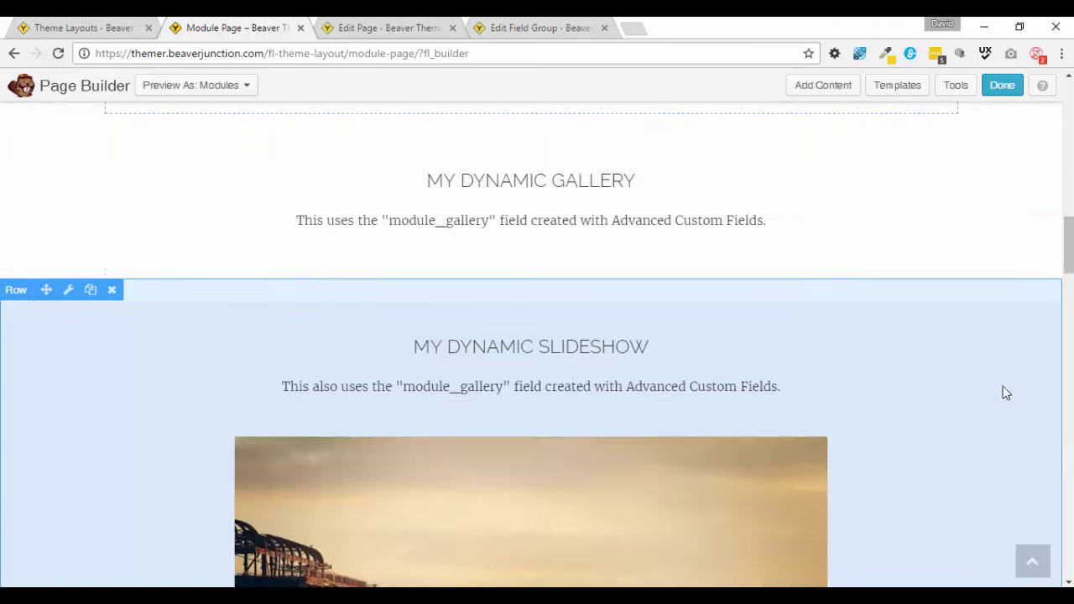
scroll(666, 489, down, 2)
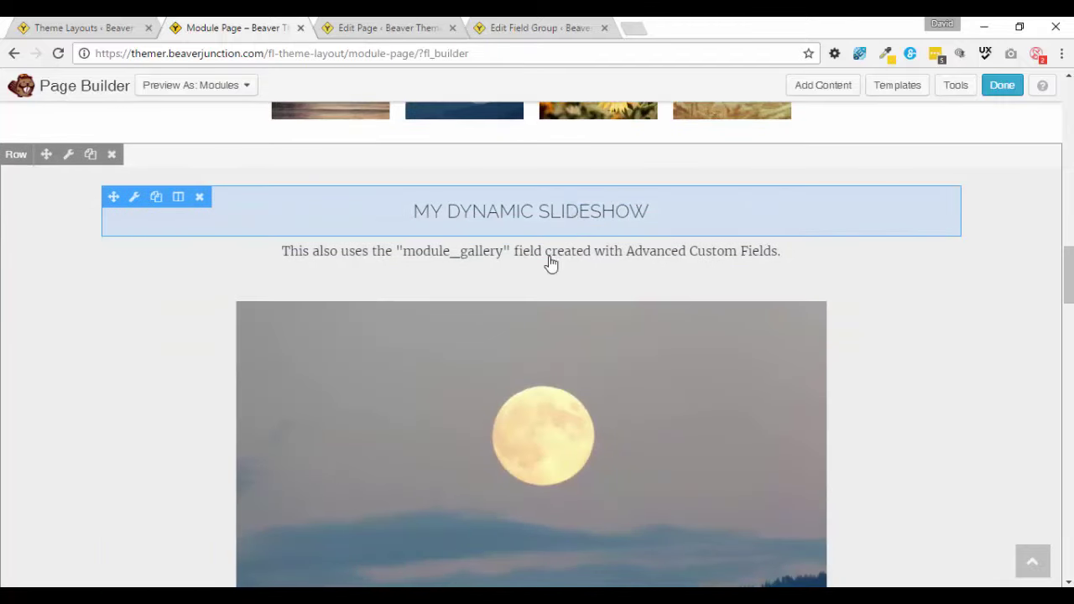
scroll(702, 283, down, 7)
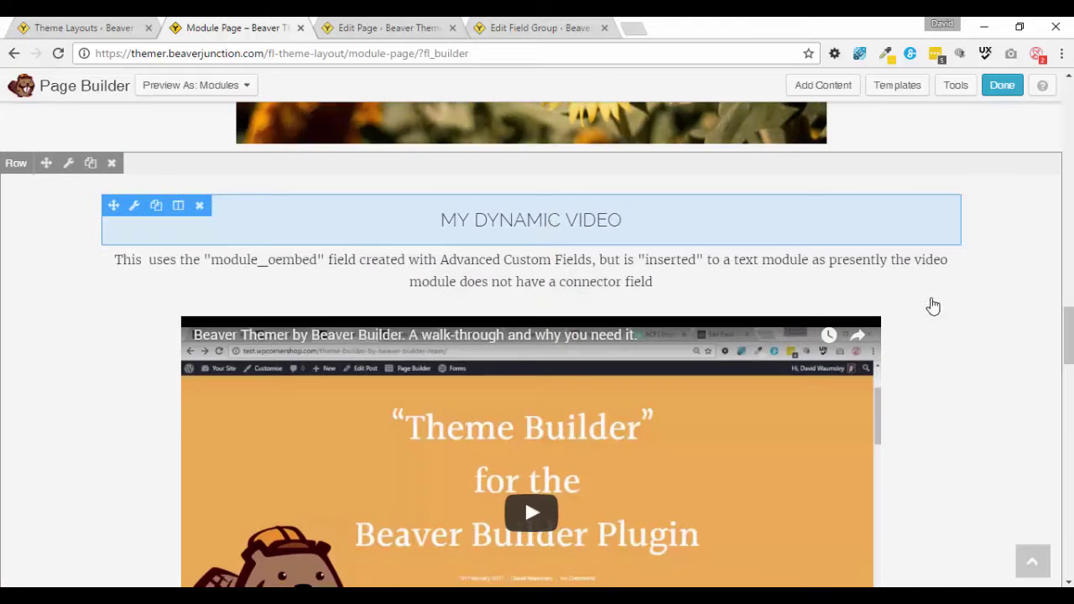
mouse_move(1069, 331)
mouse_down()
mouse_move(1069, 537)
mouse_move(1069, 331)
mouse_up()
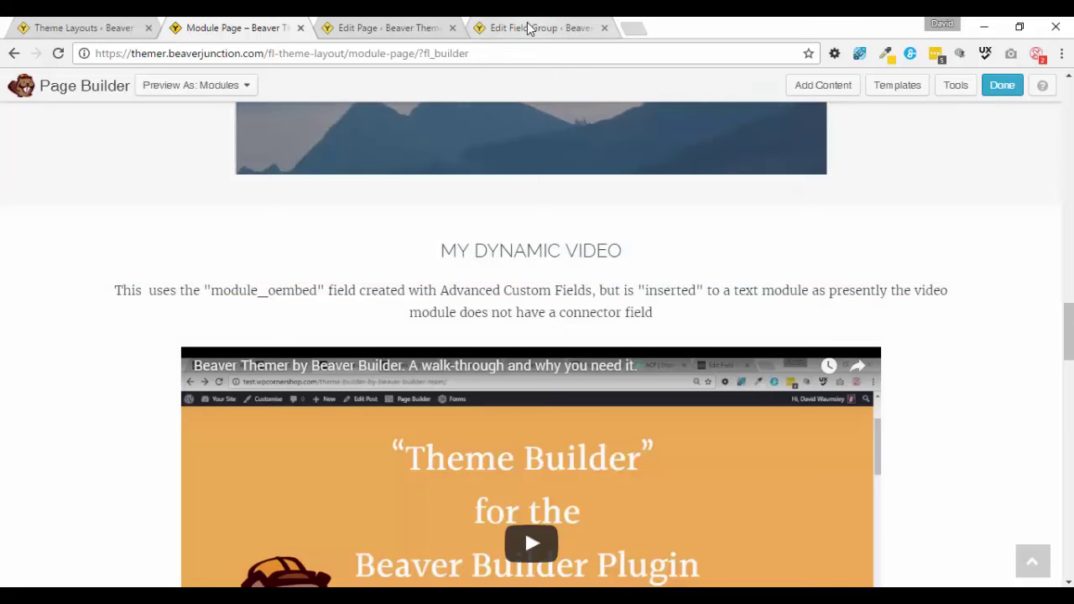
Check the module_oembed field in the field group and its video URL on the Modules edit page, and return to the Page Builder
click(528, 28)
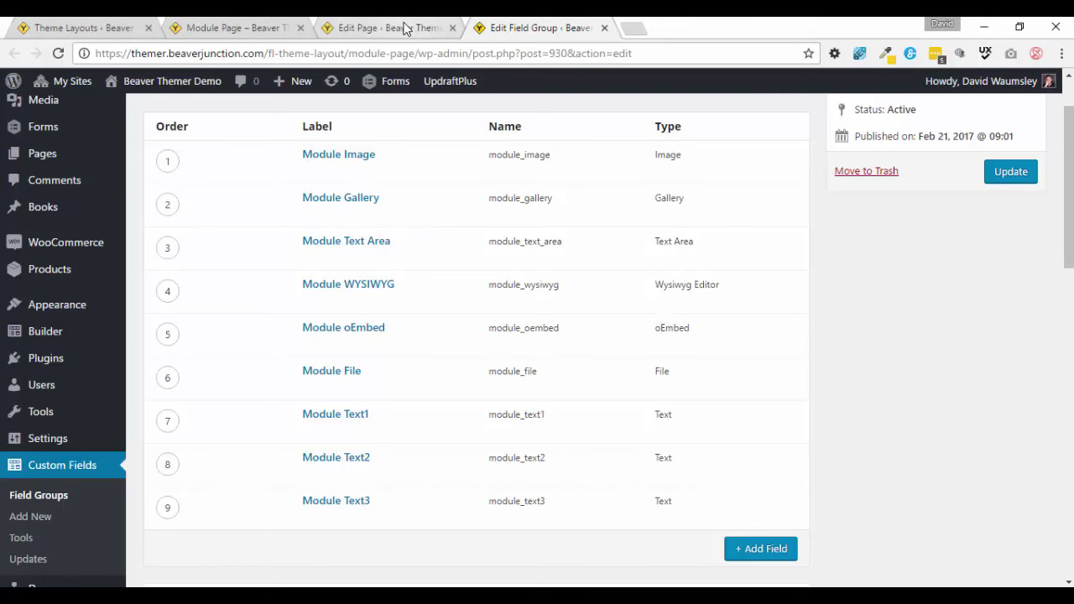
click(404, 29)
scroll(775, 265, down, 5)
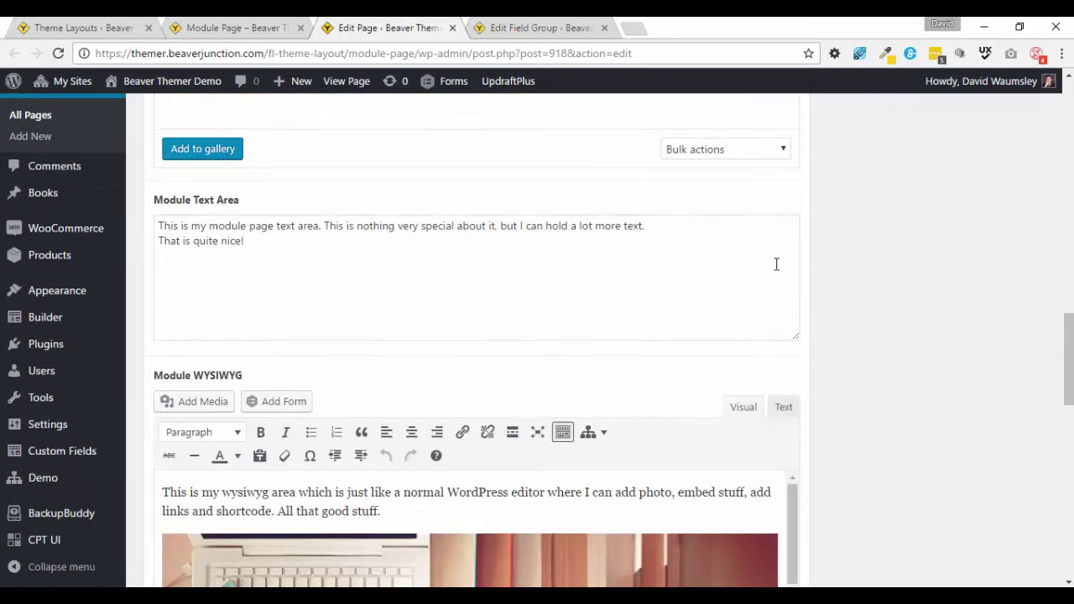
scroll(775, 266, down, 5)
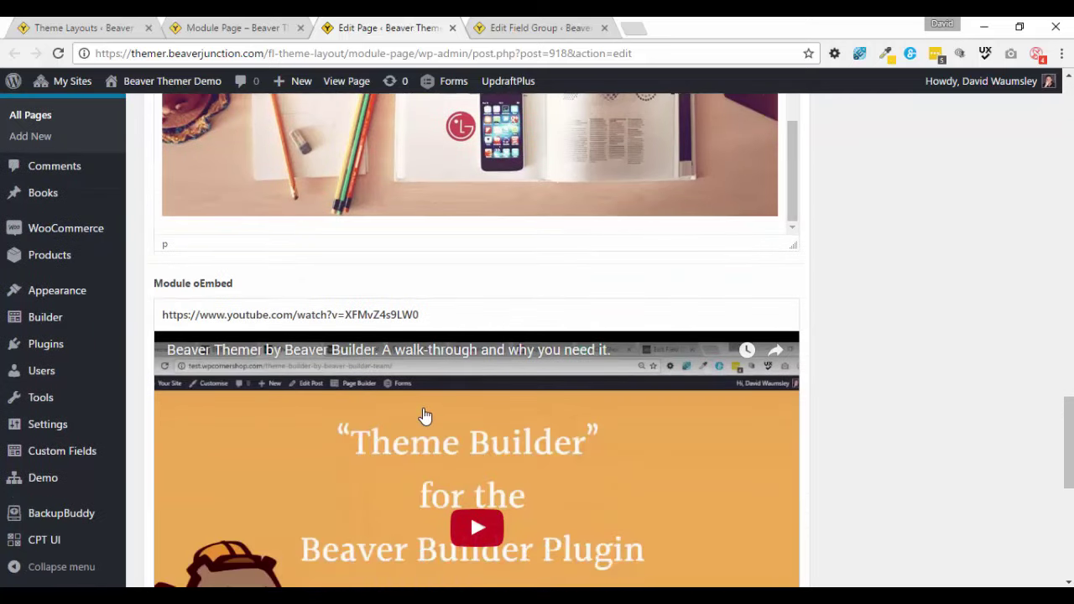
click(255, 27)
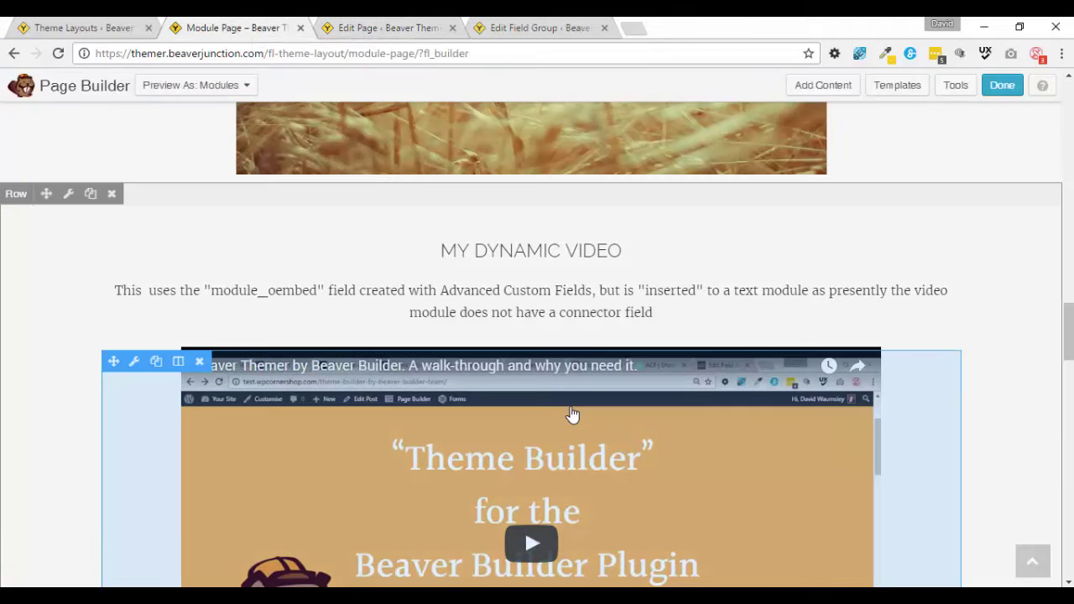
Open the dynamic video's Text Editor settings and show the Advanced Custom Field insert option among the field connections, closing the list
scroll(571, 415, down, 1)
scroll(540, 402, down, 1)
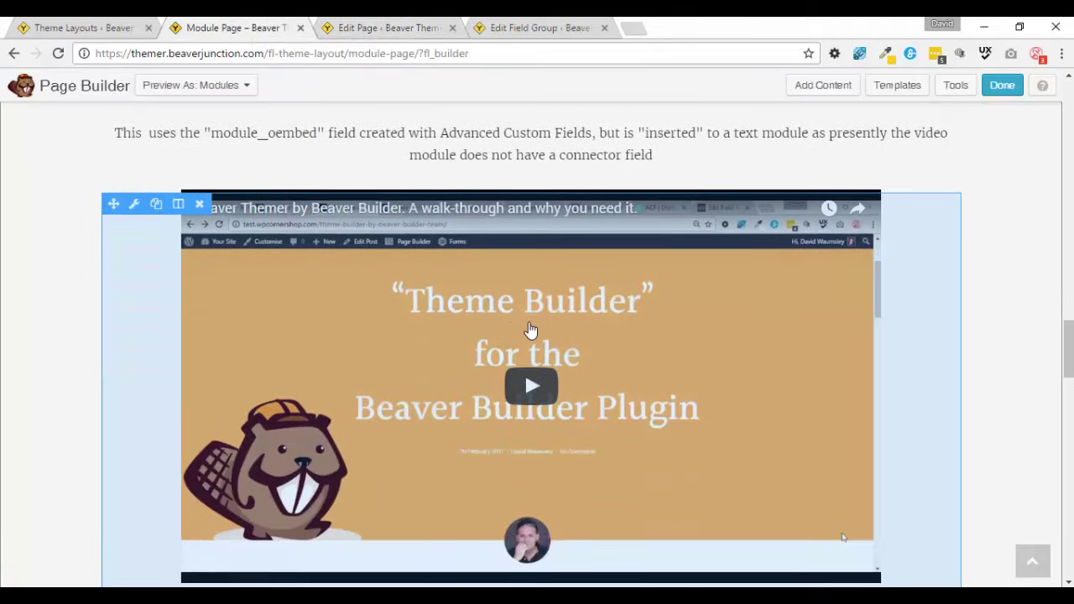
scroll(639, 324, down, 1)
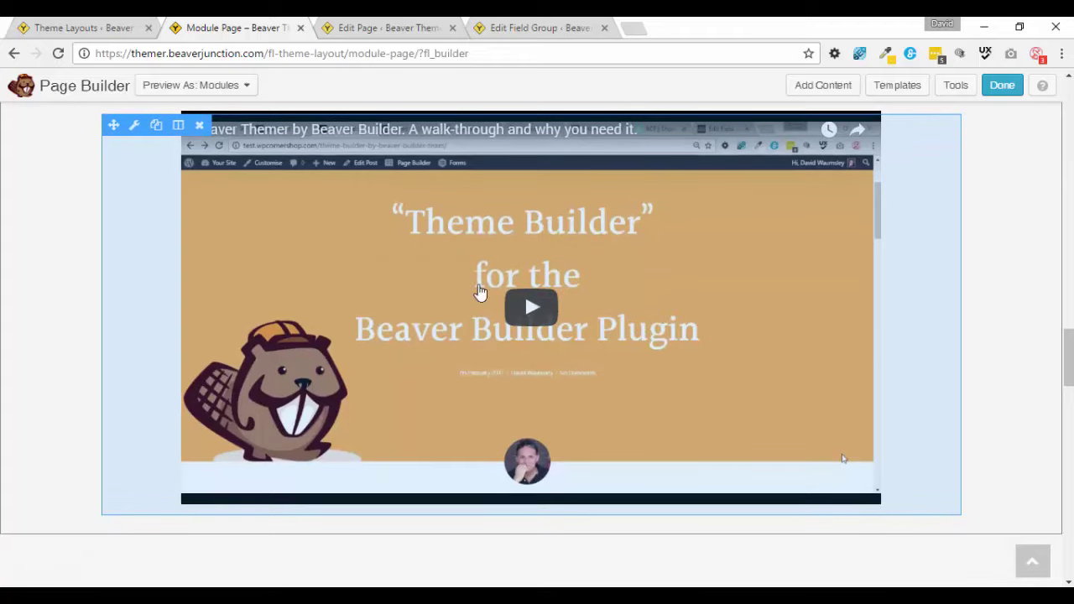
click(657, 349)
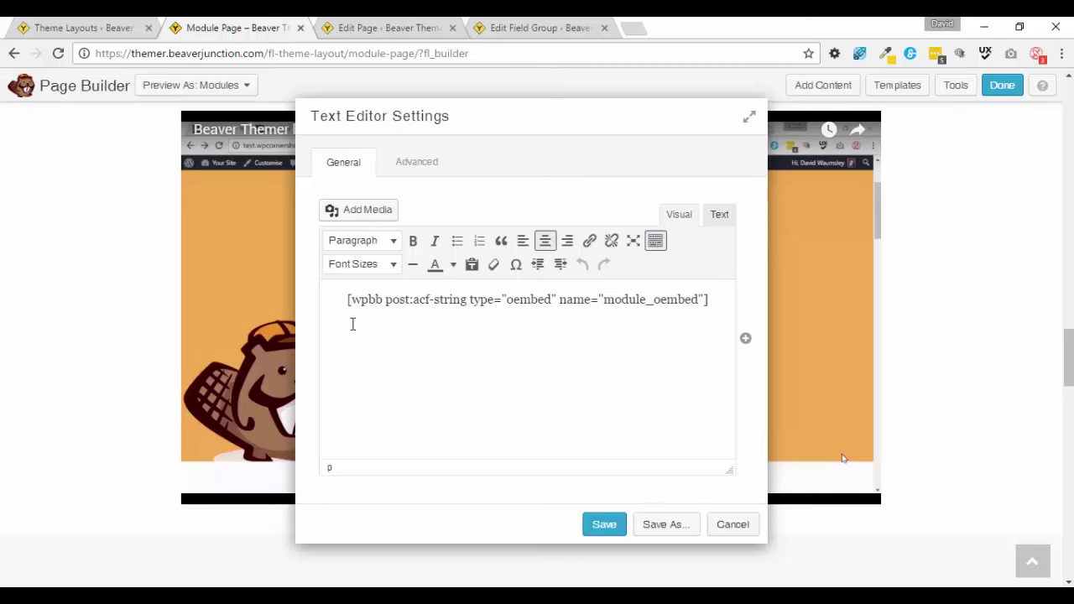
click(745, 339)
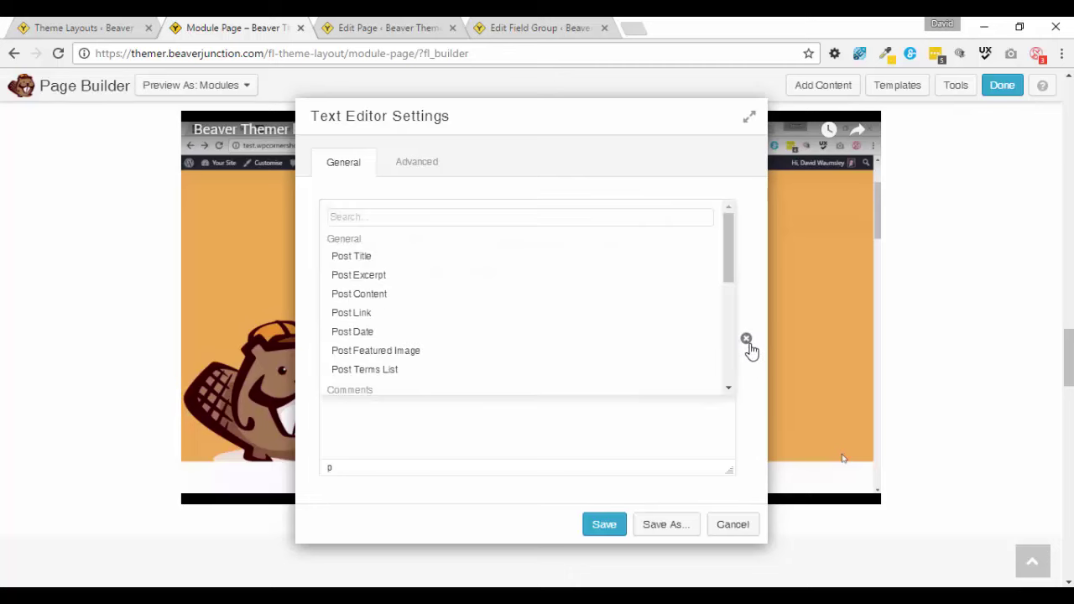
drag(723, 284, 745, 353)
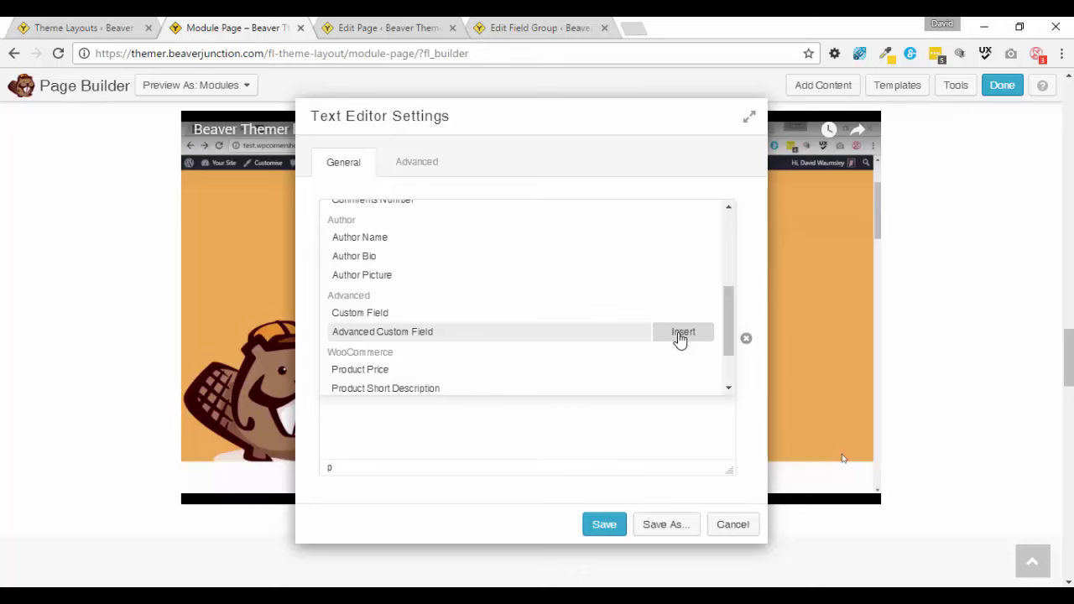
click(746, 339)
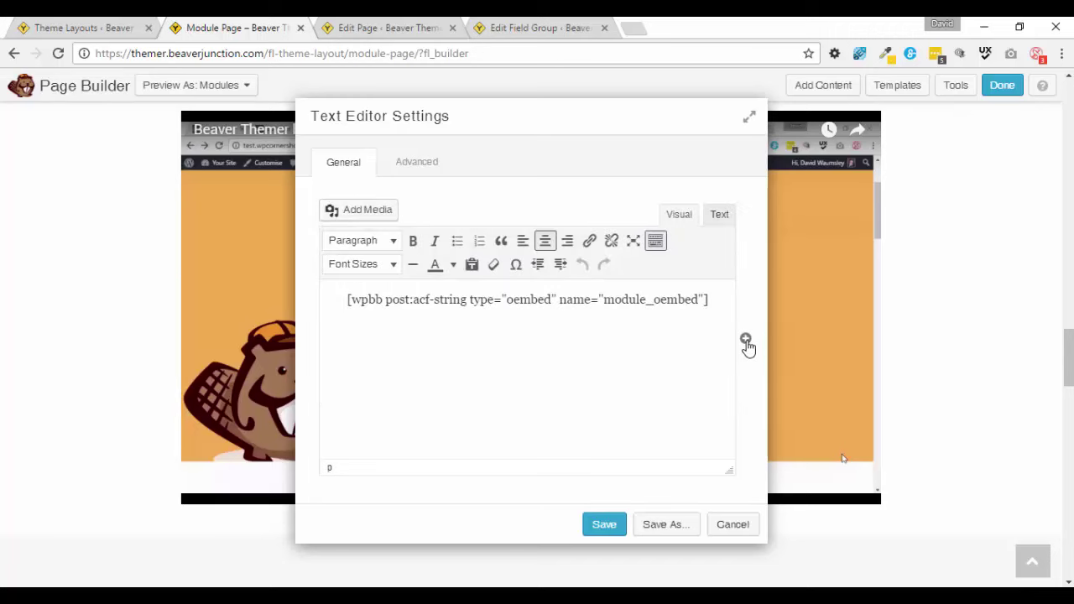
Connect the text editor content to an Advanced Custom Field of type Text with the field name "module wysiwyg"
click(746, 340)
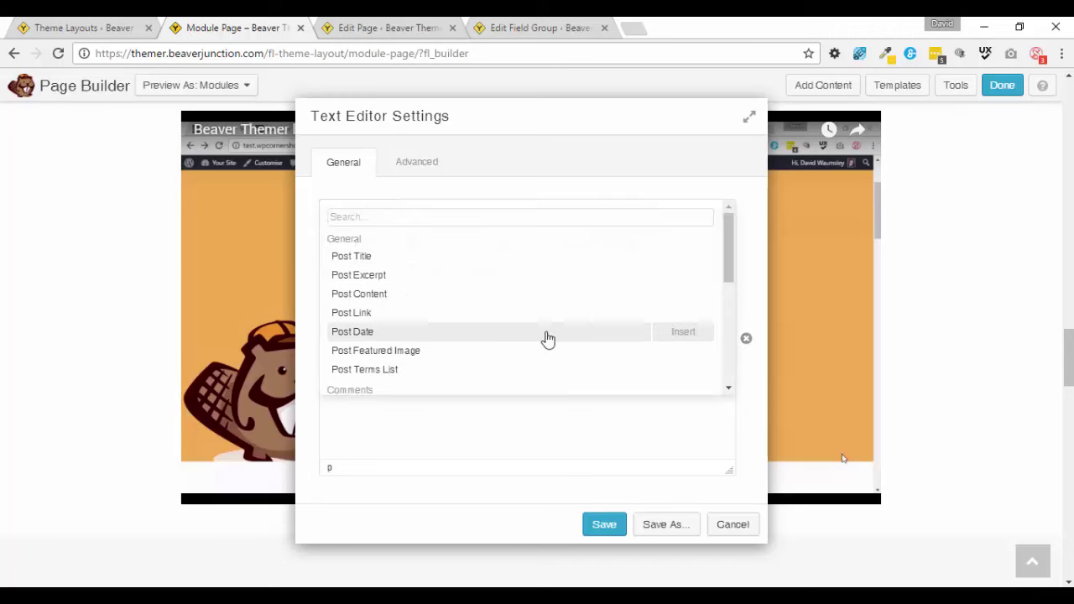
scroll(566, 355, down, 1)
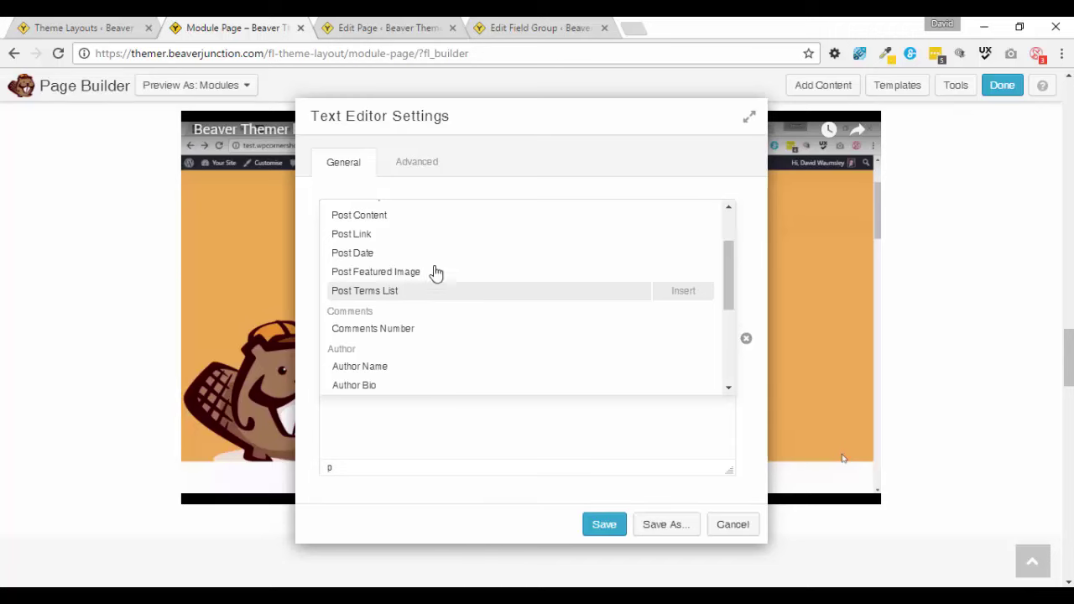
scroll(530, 312, down, 1)
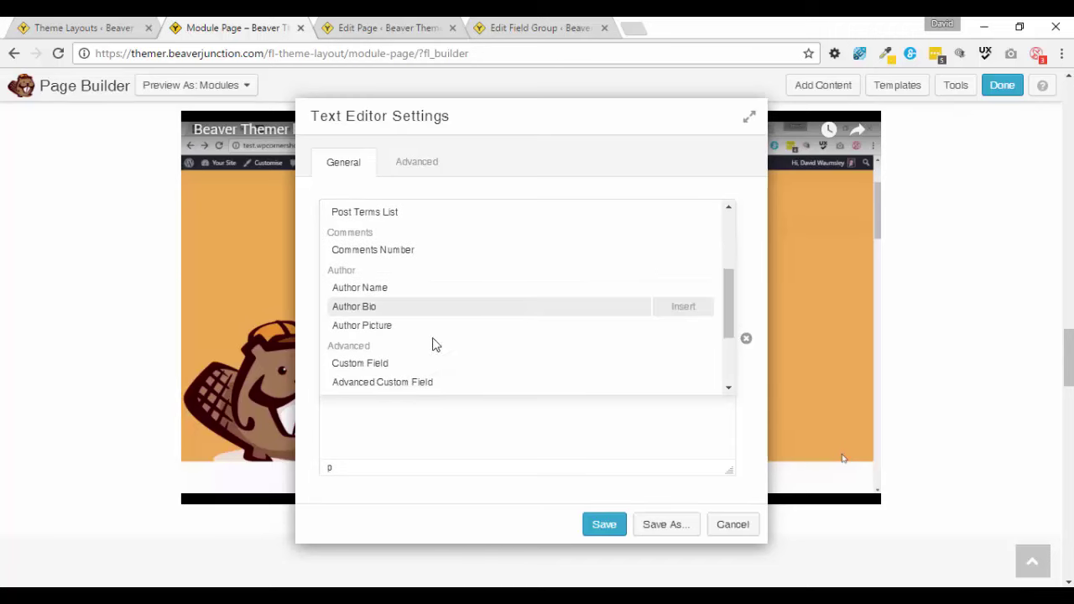
click(413, 384)
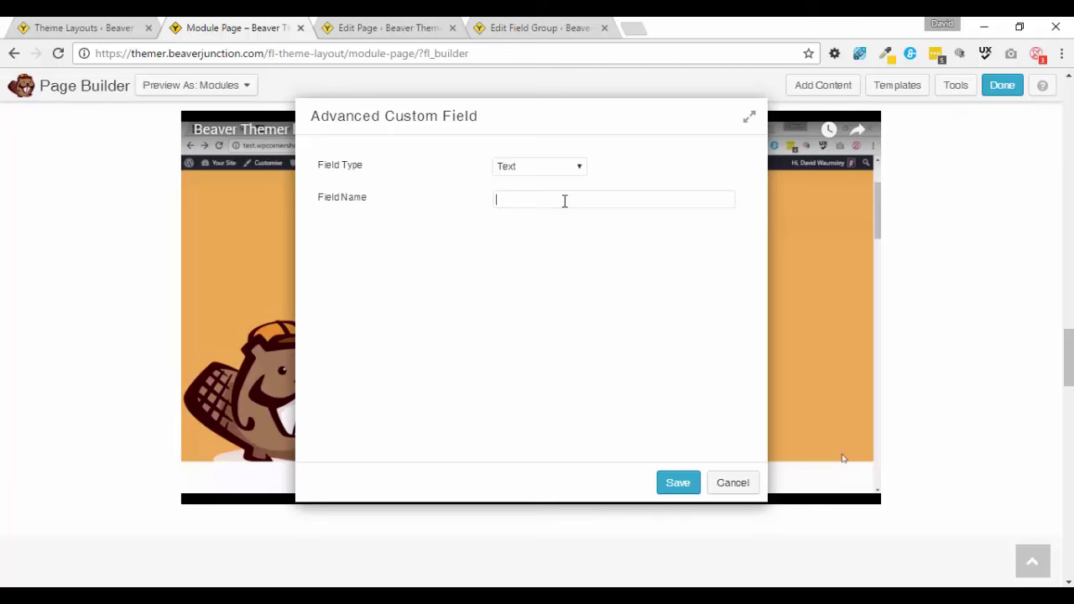
text(module wysiwyg)
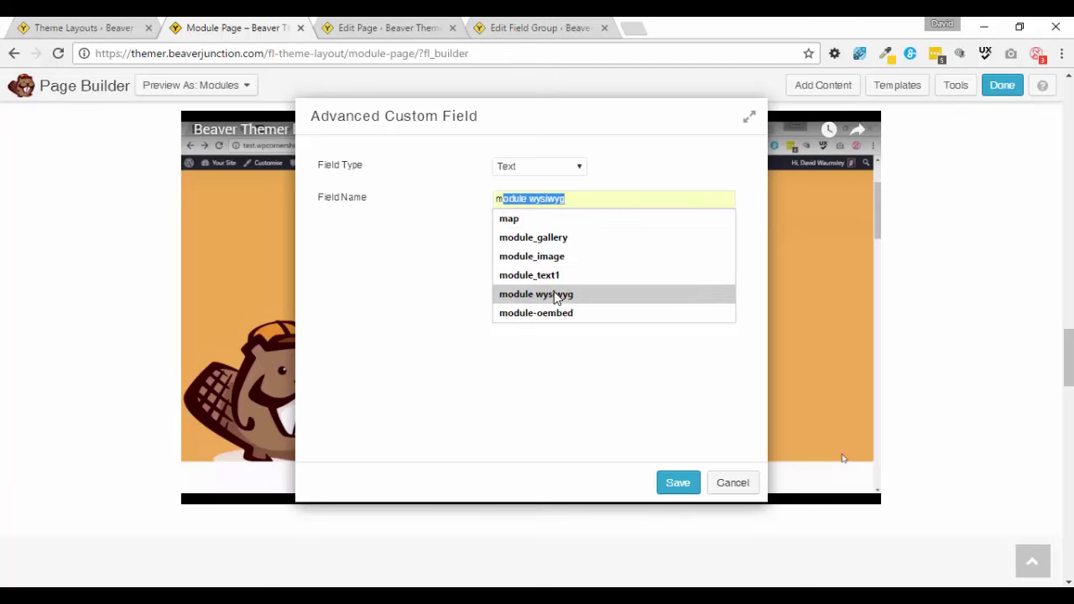
click(557, 295)
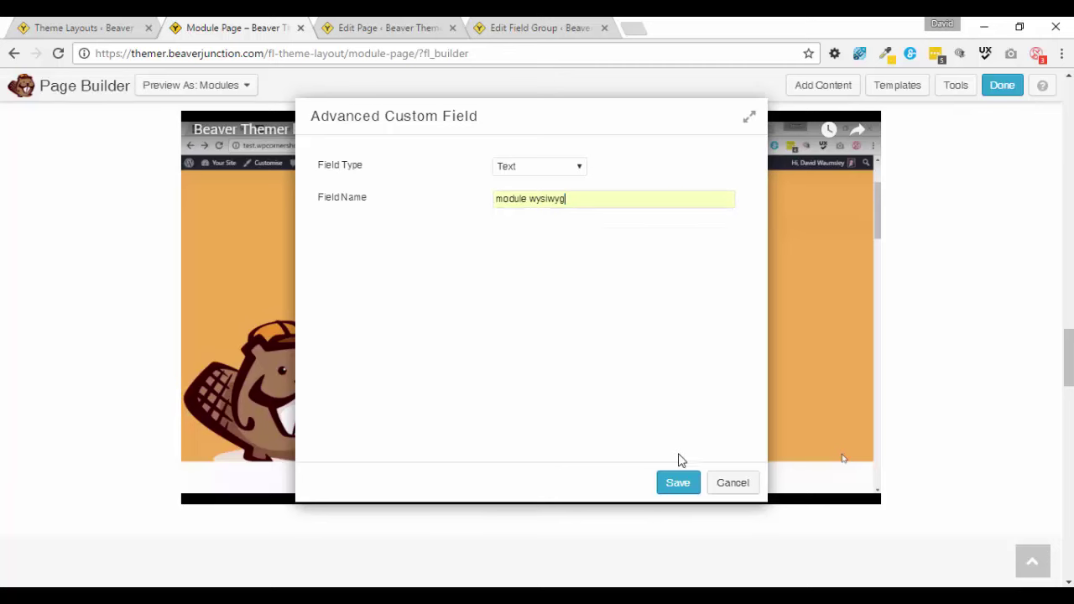
click(678, 483)
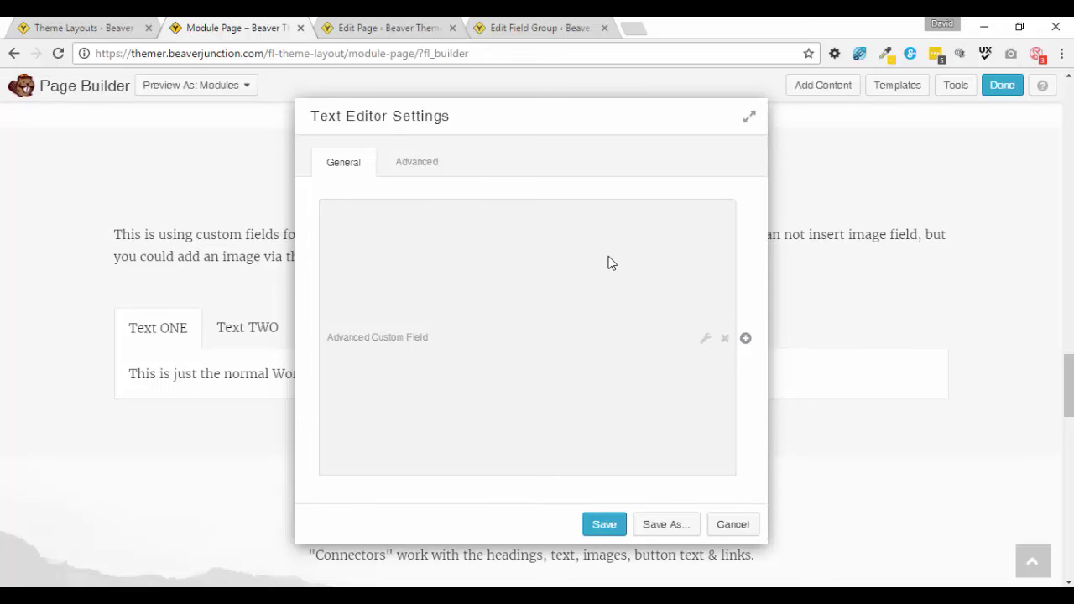
Examine the connection options, including Advanced Custom Field, for the text editor that is already connected, and close the list
click(746, 340)
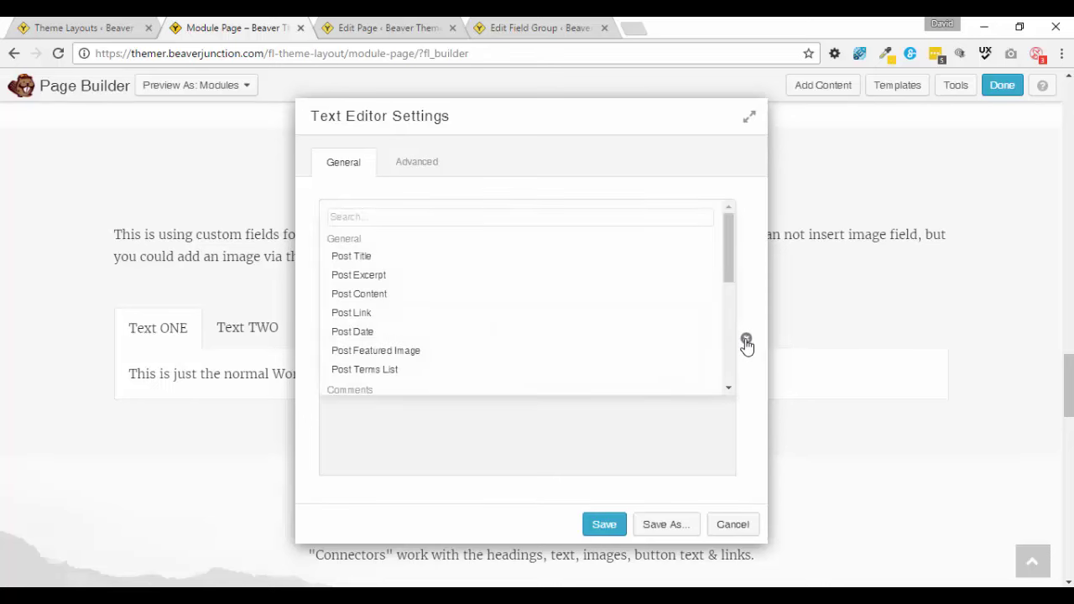
scroll(640, 315, down, 1)
scroll(475, 331, down, 1)
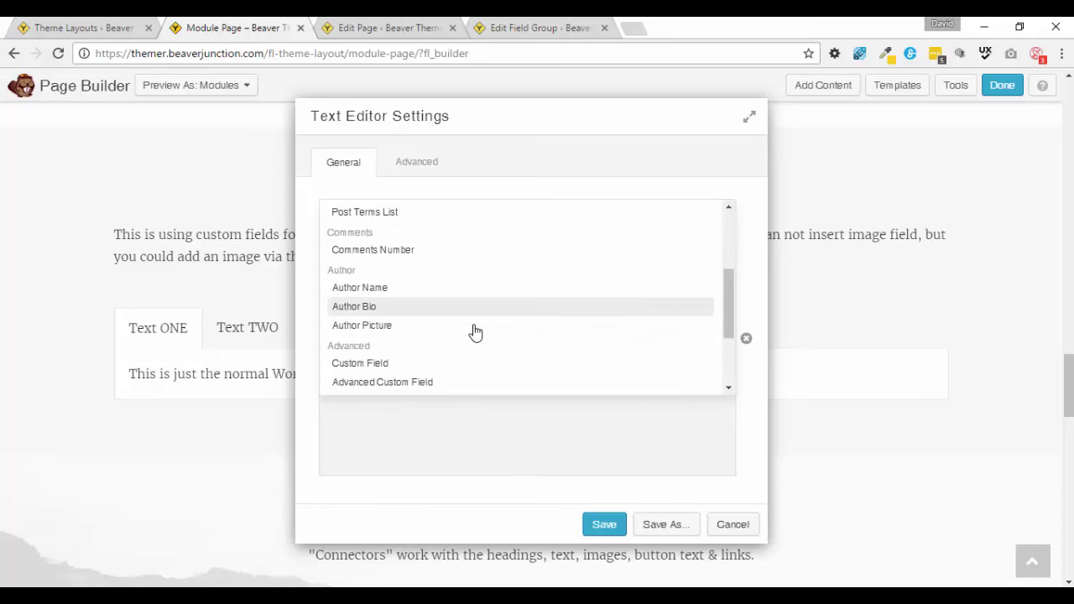
scroll(444, 334, down, 1)
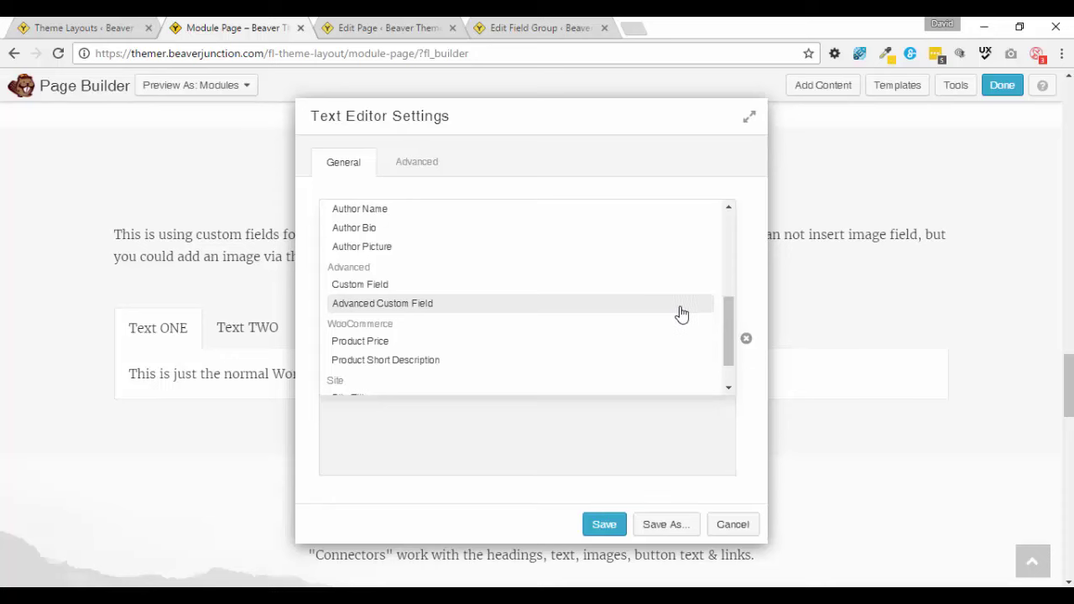
click(748, 344)
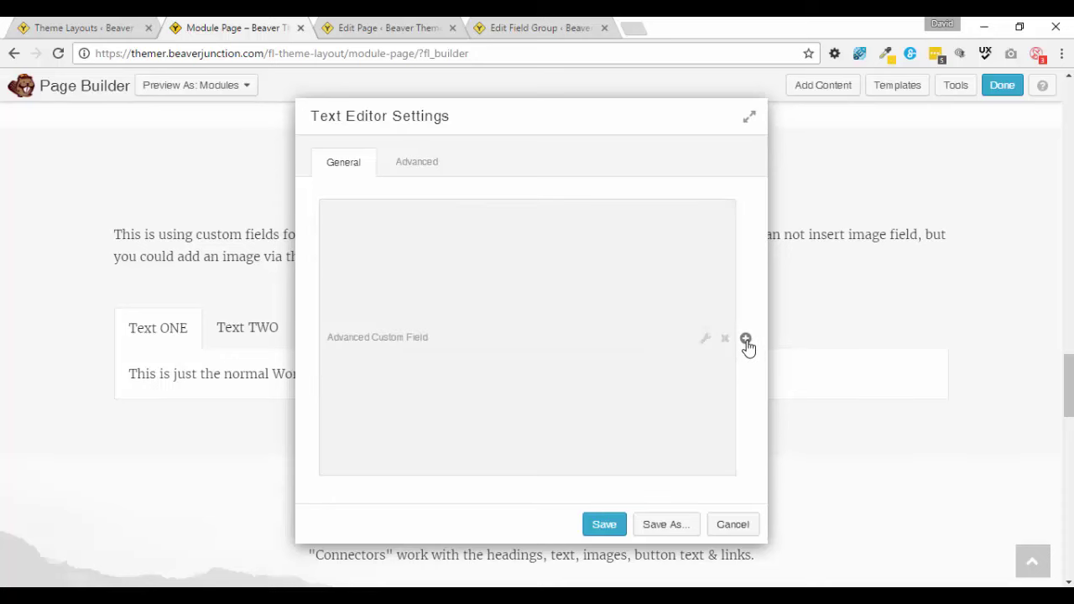
Cancel the Text Editor settings, finish editing the Module Page layout and publish its changes
click(733, 527)
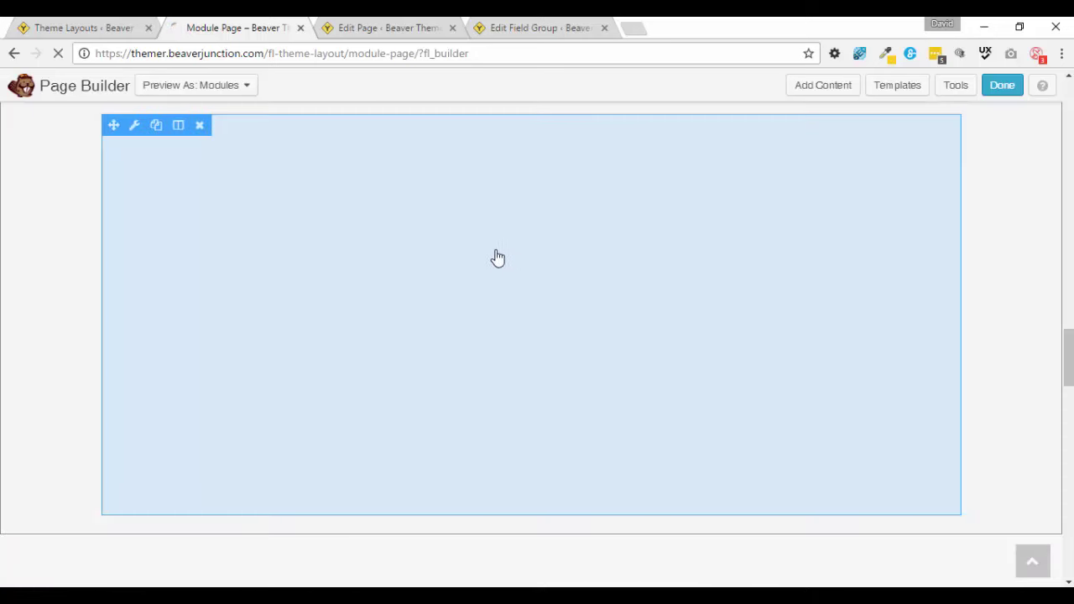
scroll(907, 252, down, 3)
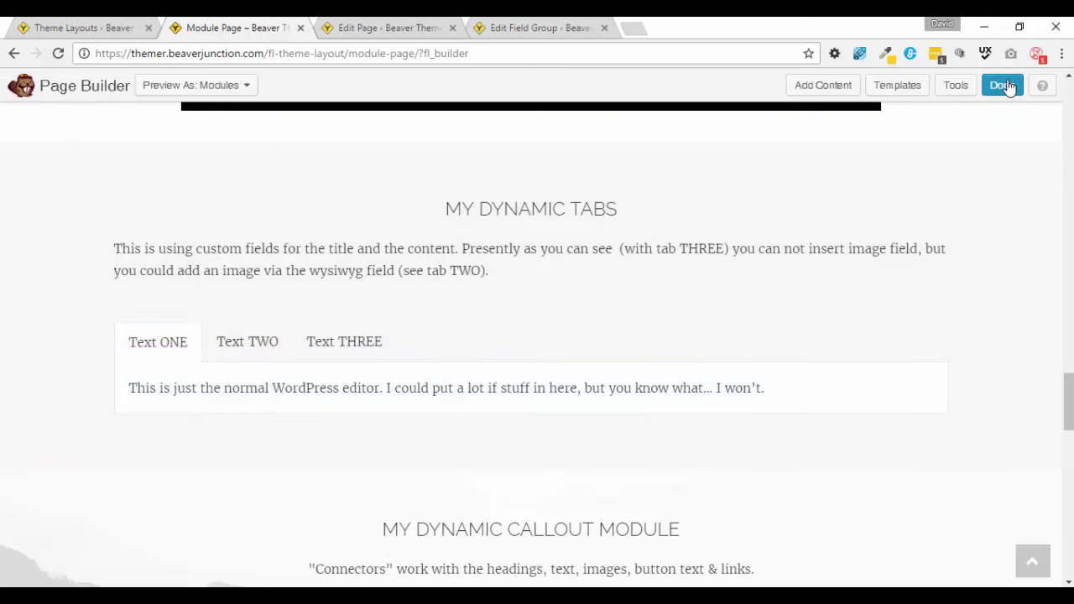
click(1004, 85)
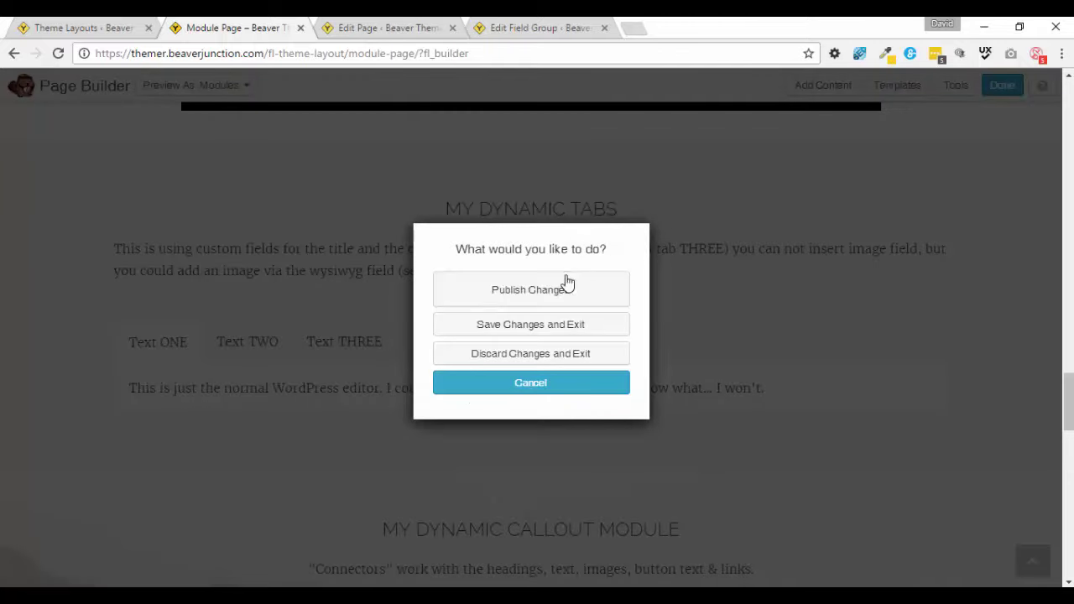
click(529, 290)
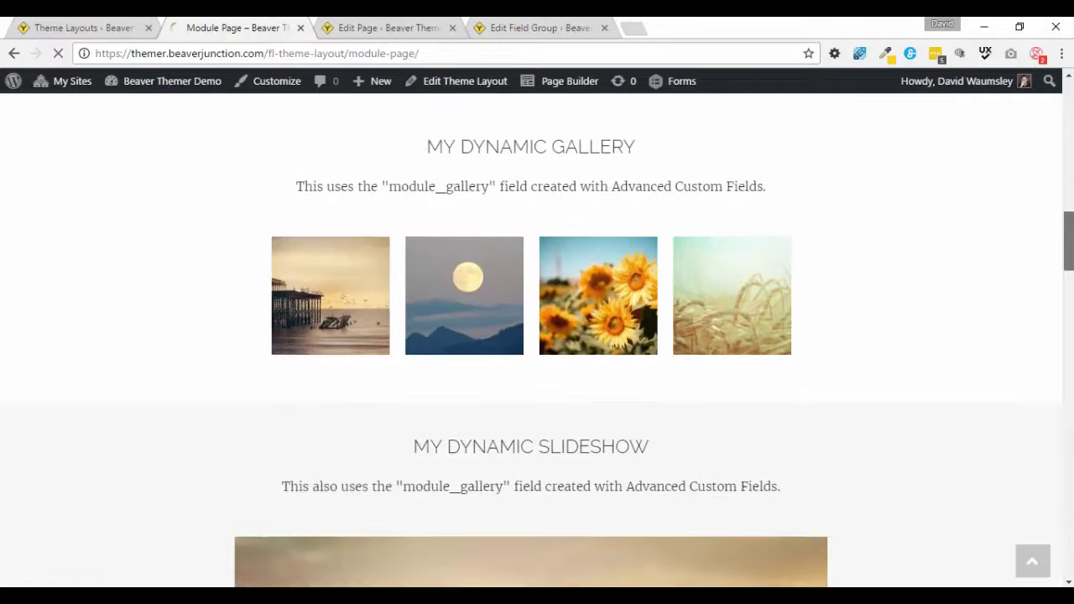
Show the Text THREE dynamic tab, check the module text fields in the field group and page editor, and return to the published page
drag(1069, 252, 1069, 411)
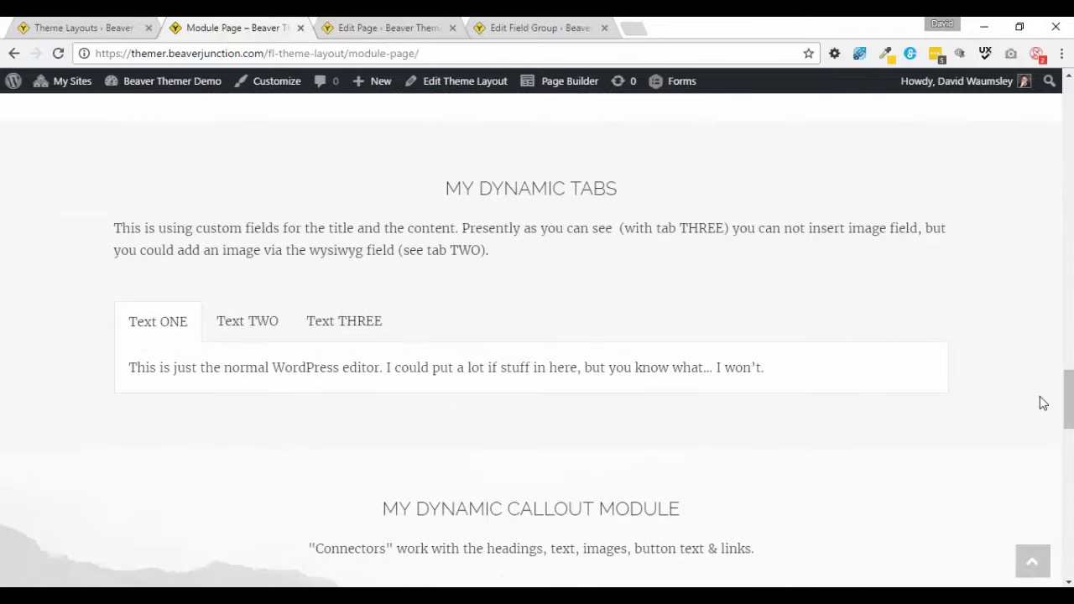
click(349, 325)
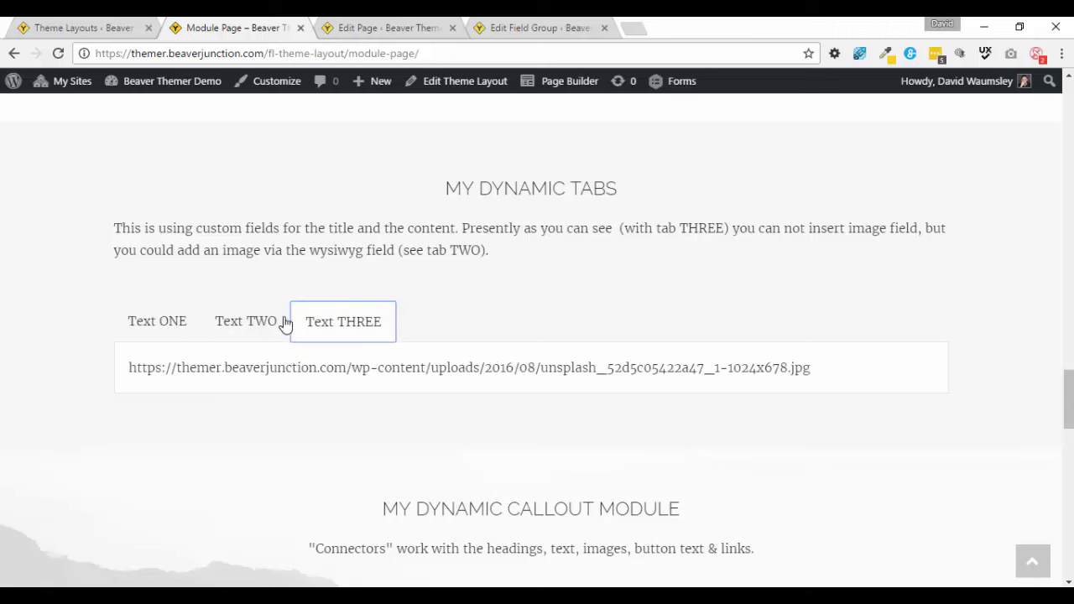
click(508, 26)
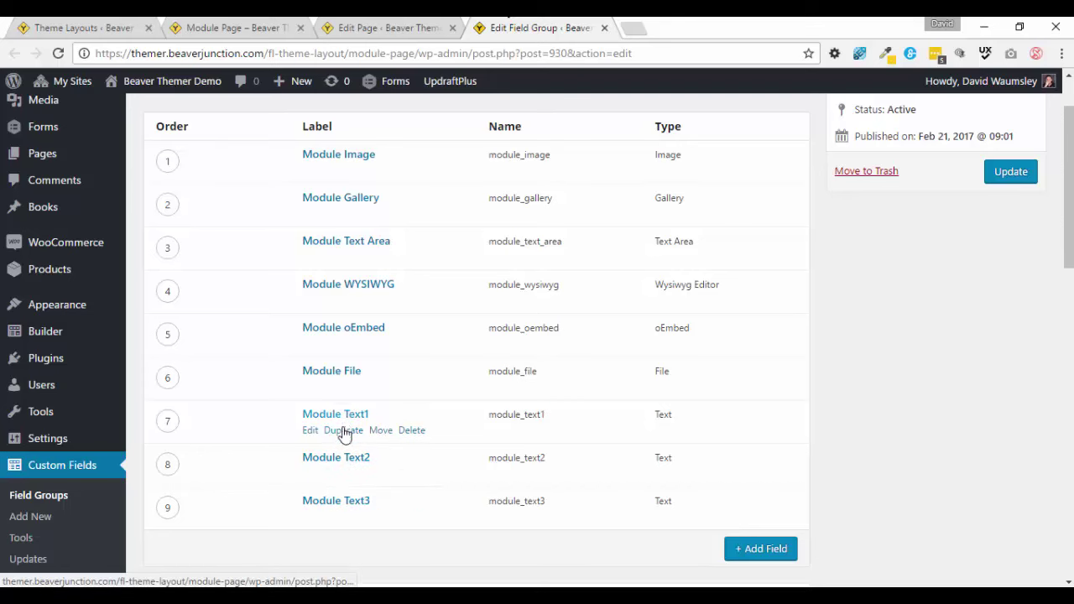
click(382, 25)
scroll(880, 315, down, 5)
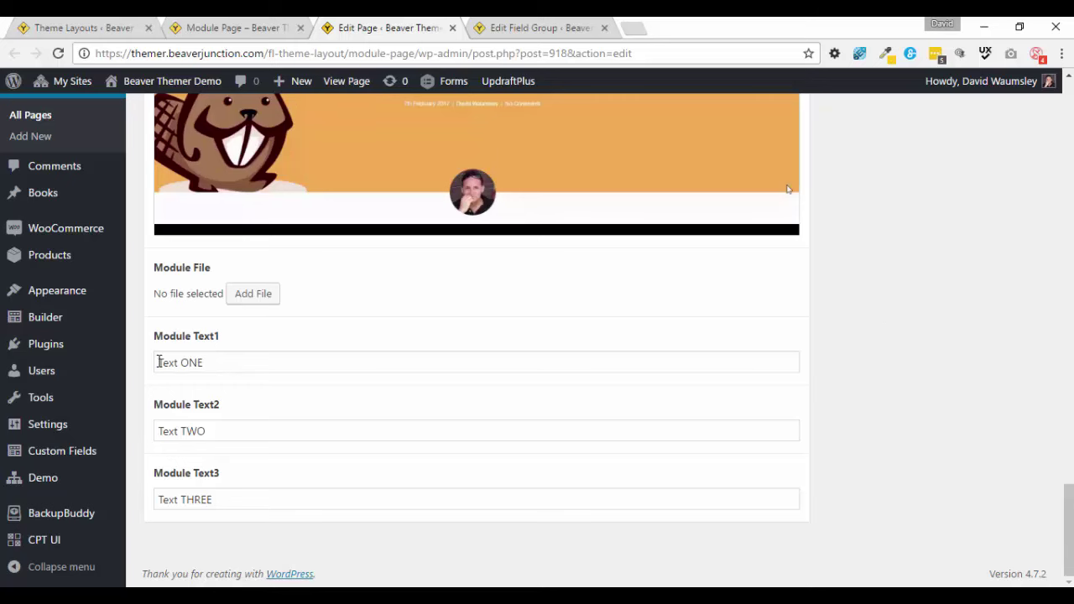
click(254, 28)
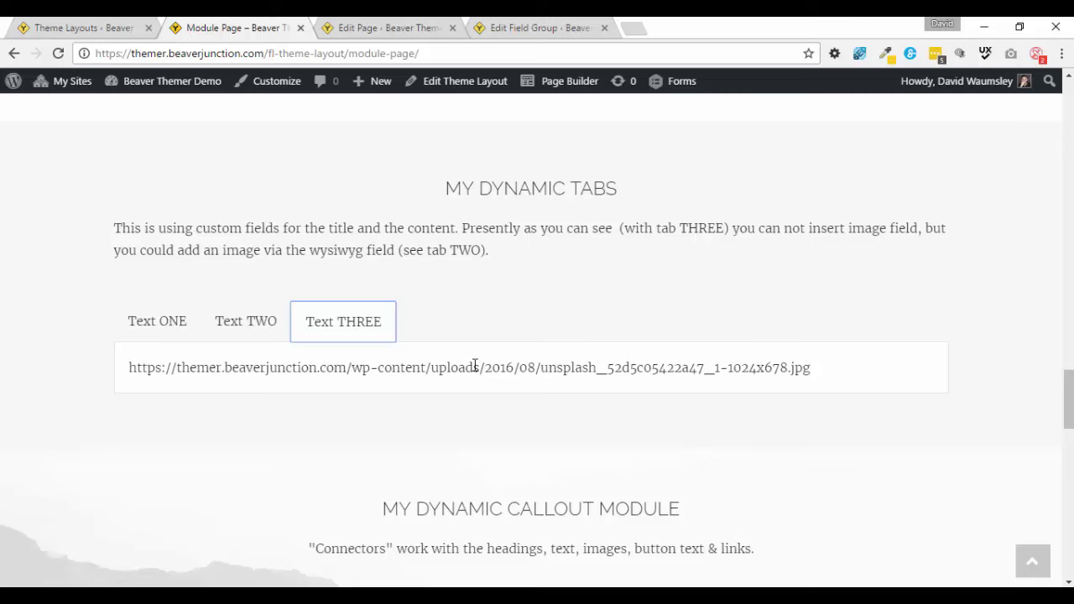
Open the Text TWO dynamic tab and view its wysiwyg text and image
click(264, 328)
scroll(755, 330, down, 1)
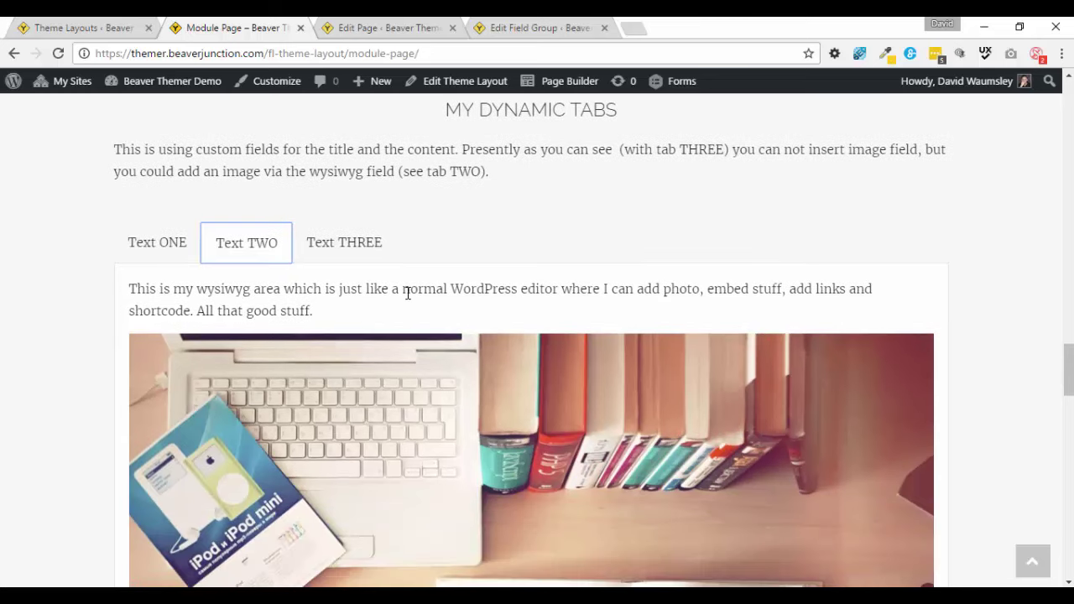
scroll(626, 334, down, 2)
Examine the Module Text Area and Module WYSIWYG fields on the Modules edit page, and return to the published page
click(379, 28)
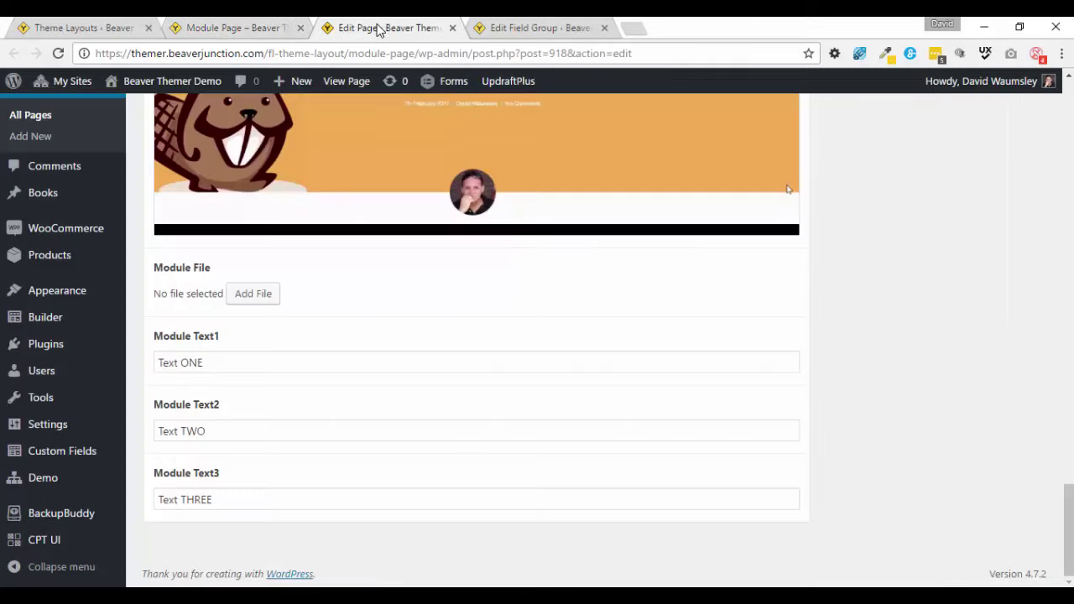
scroll(830, 330, up, 10)
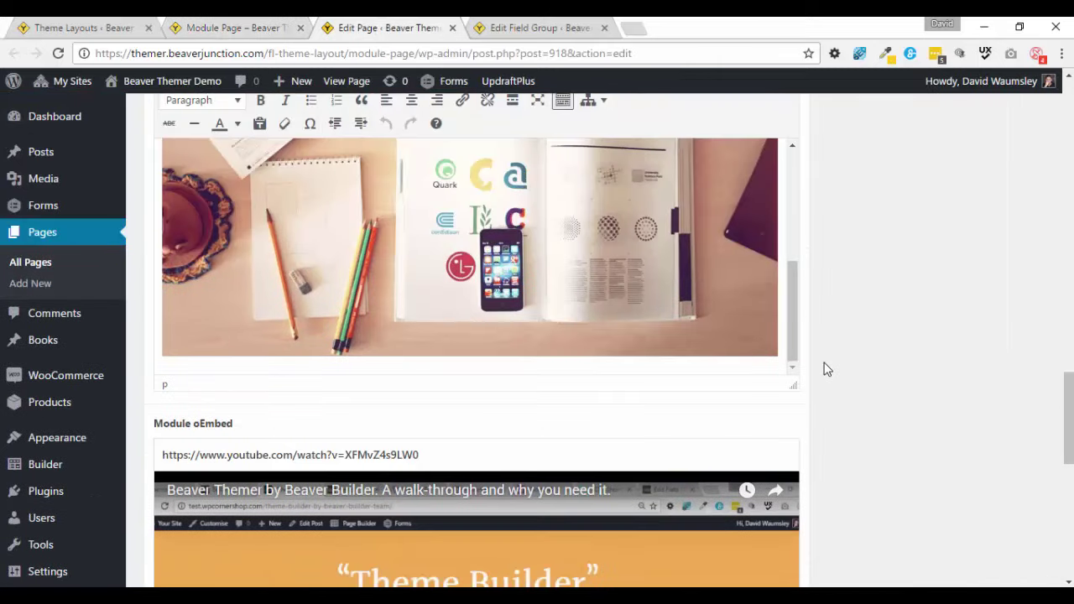
scroll(826, 369, up, 1)
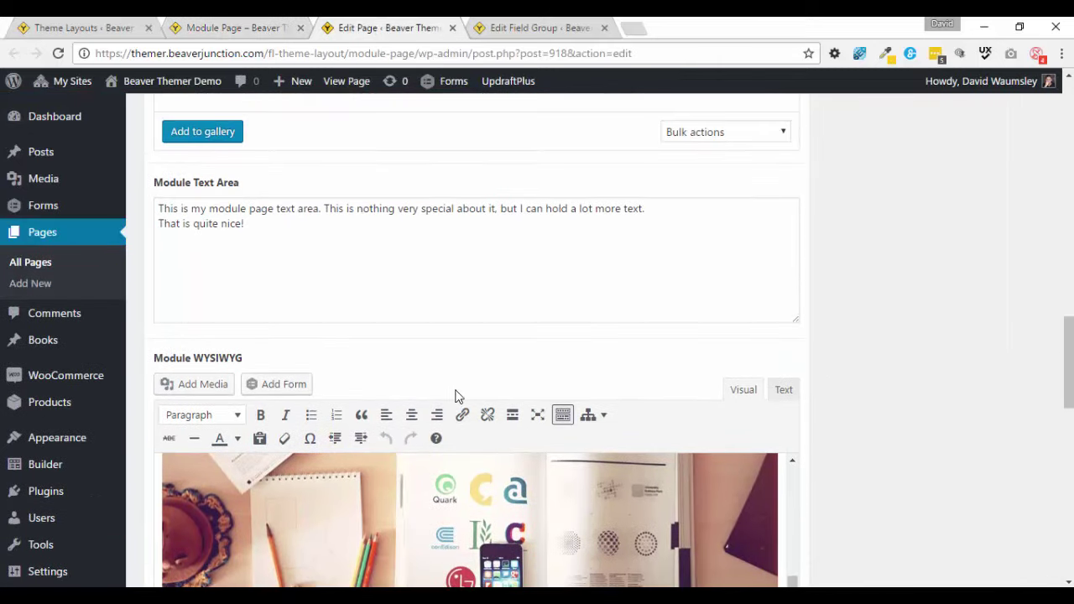
scroll(223, 411, down, 1)
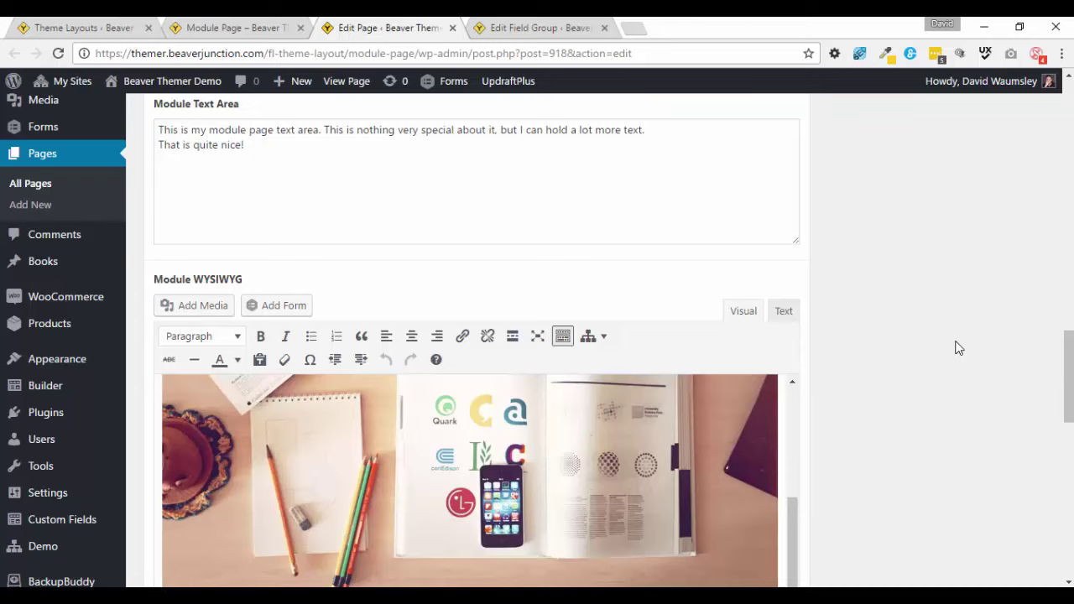
scroll(958, 348, up, 2)
scroll(957, 348, up, 1)
scroll(956, 347, down, 1)
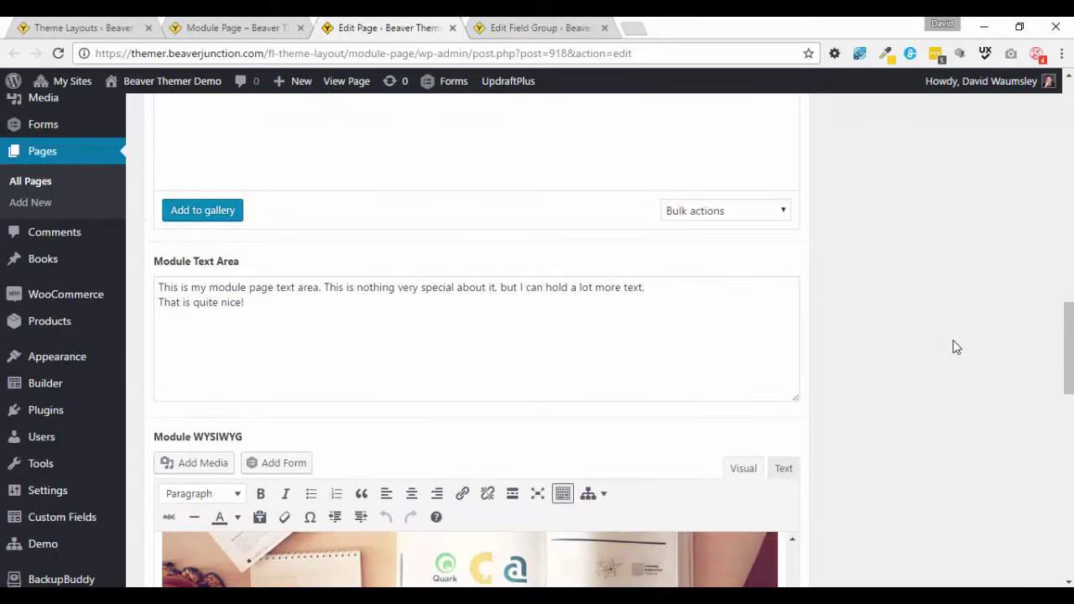
click(248, 27)
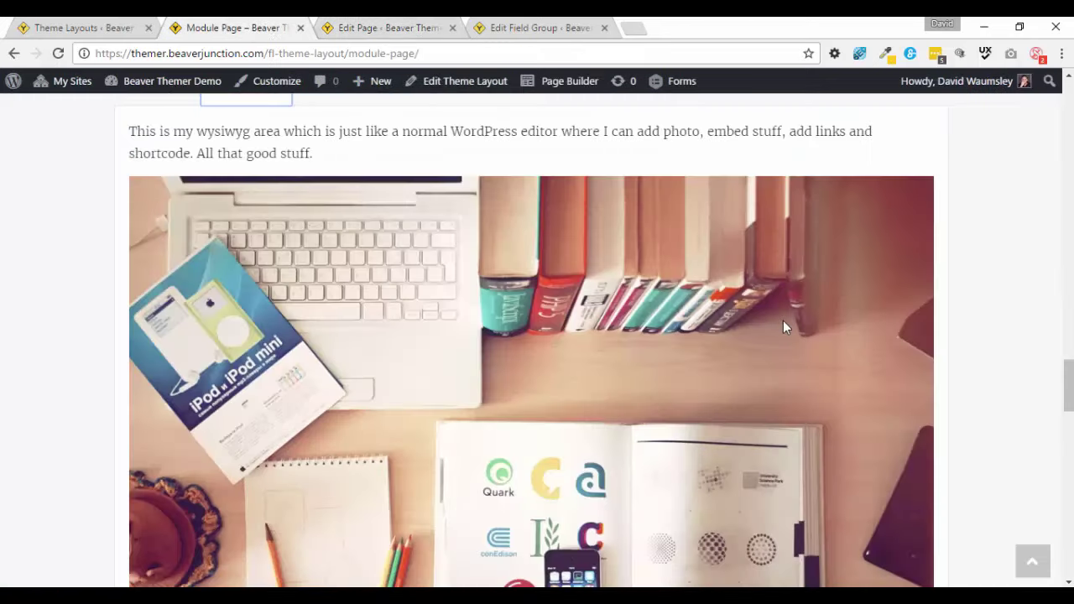
Review the dynamic callout modules on the published page and return to the site header
scroll(782, 325, down, 9)
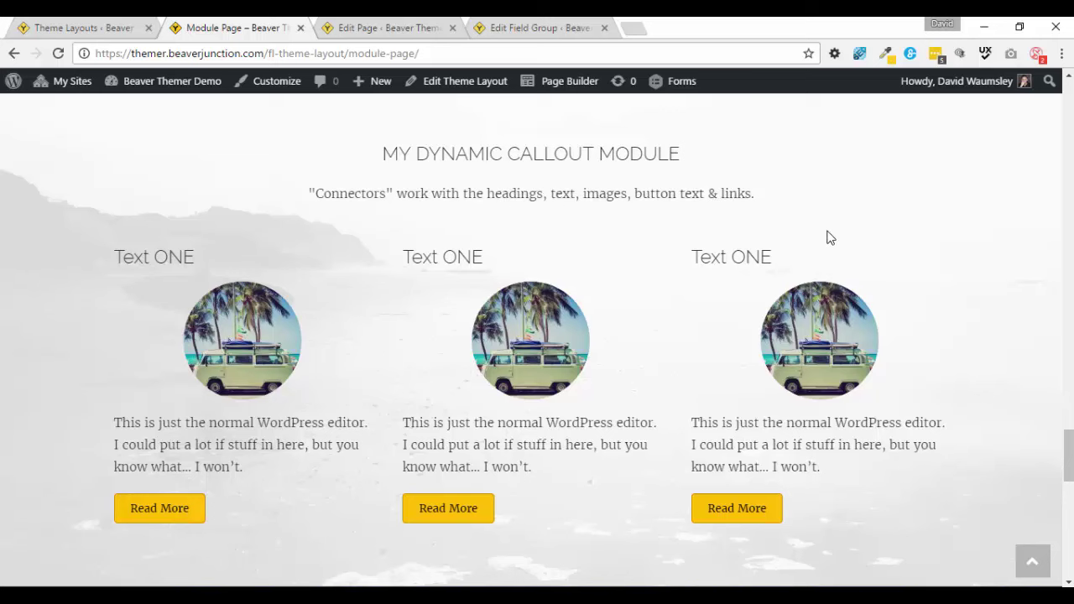
scroll(827, 235, down, 1)
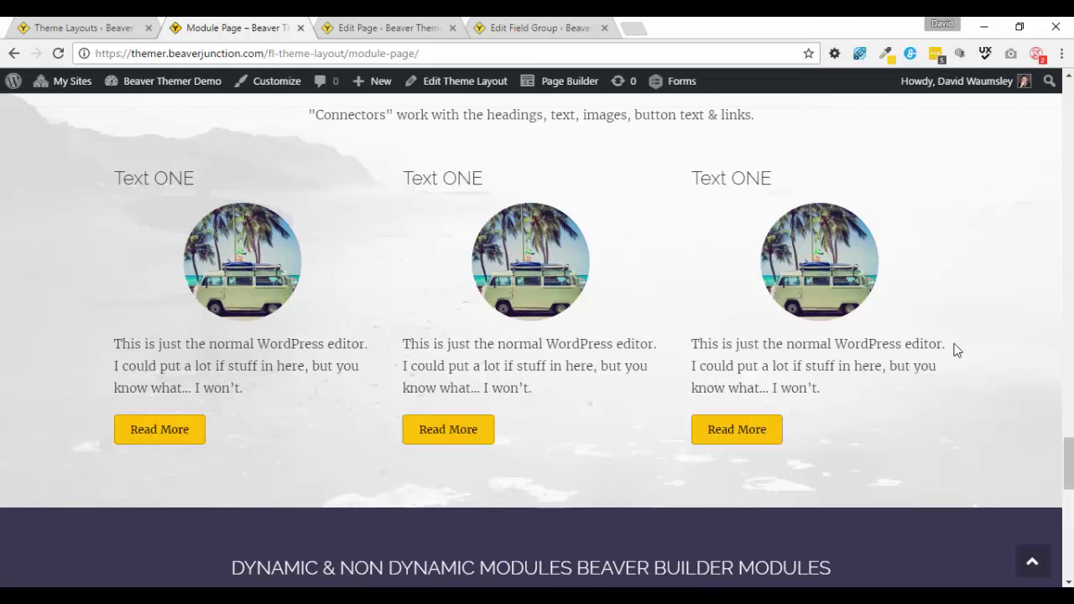
drag(1069, 462, 1049, 128)
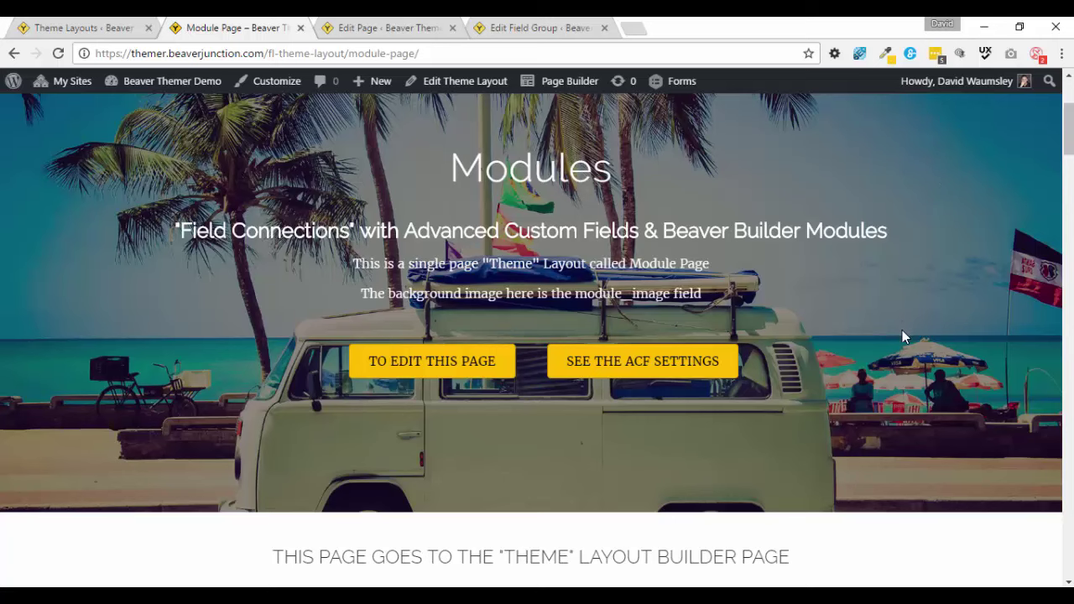
scroll(902, 344, up, 3)
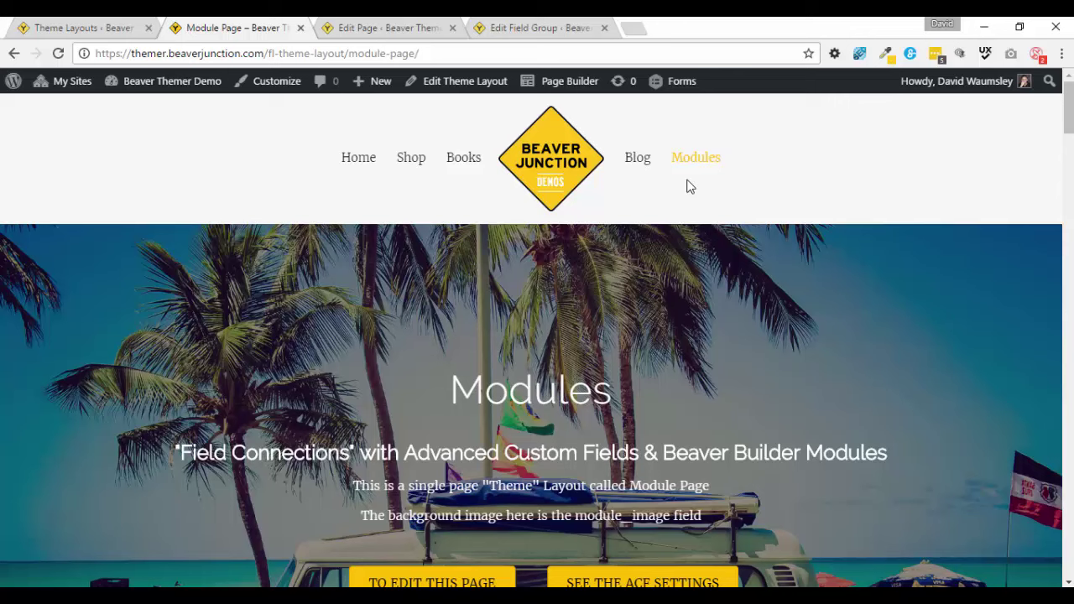
Open the Apple Mack product from the Shop page and examine its single product layout down to the related products
click(410, 163)
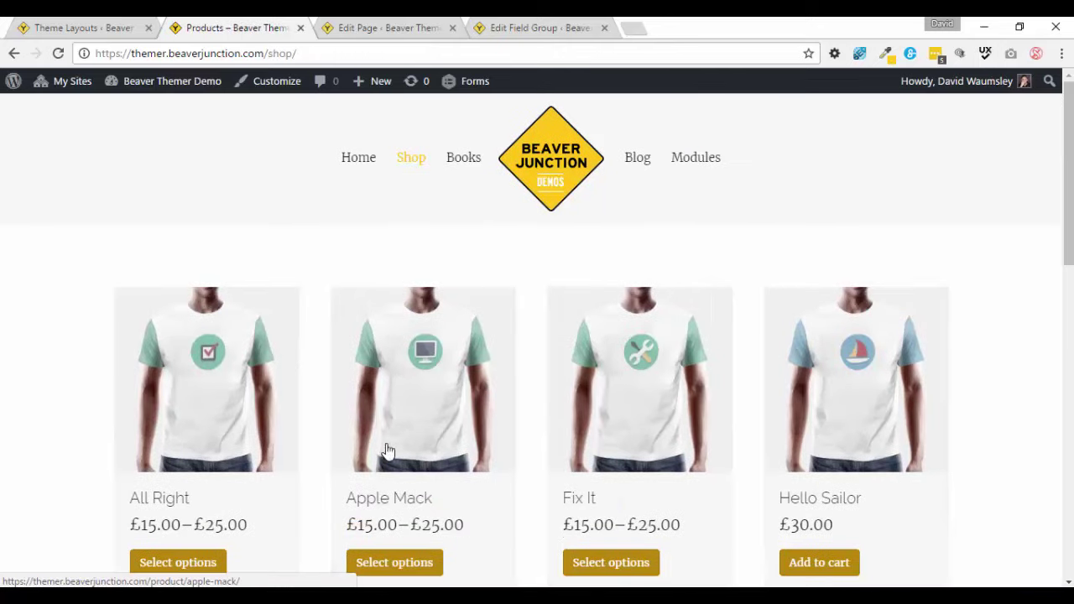
click(403, 566)
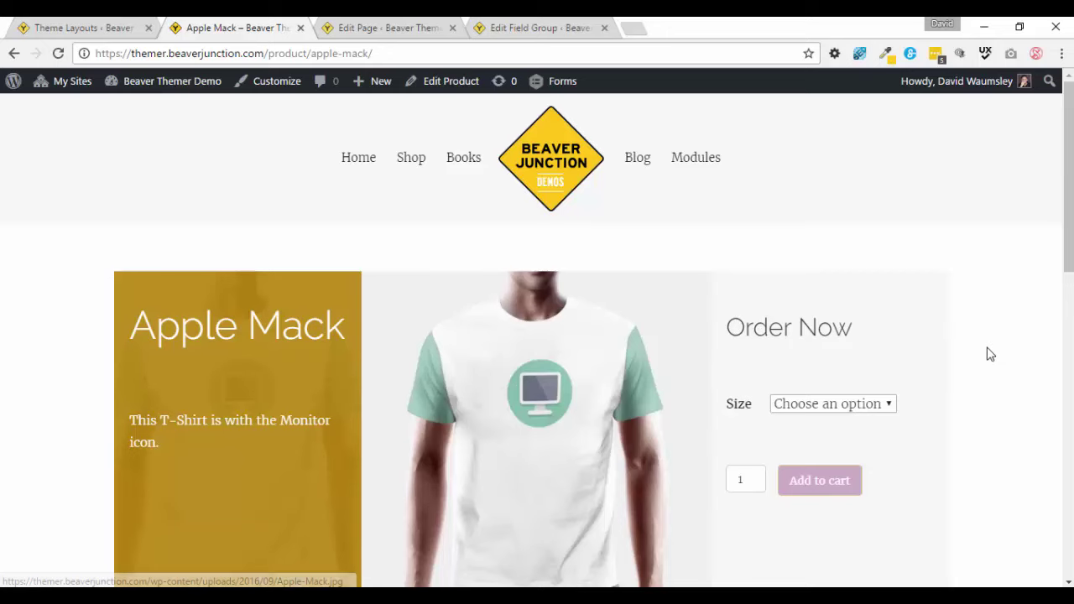
scroll(987, 355, down, 1)
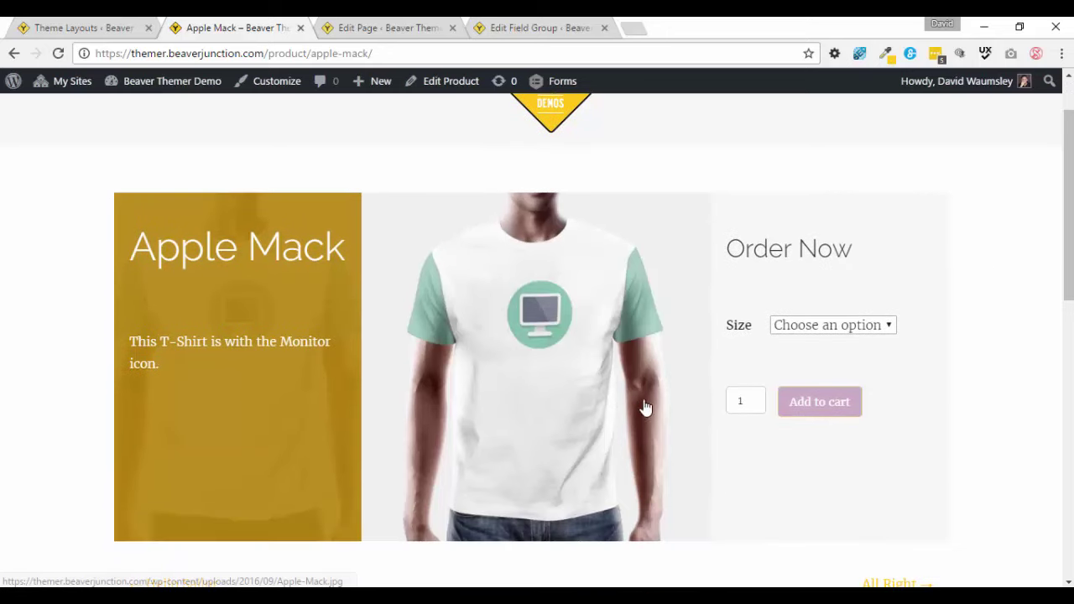
scroll(847, 341, down, 2)
scroll(804, 355, down, 1)
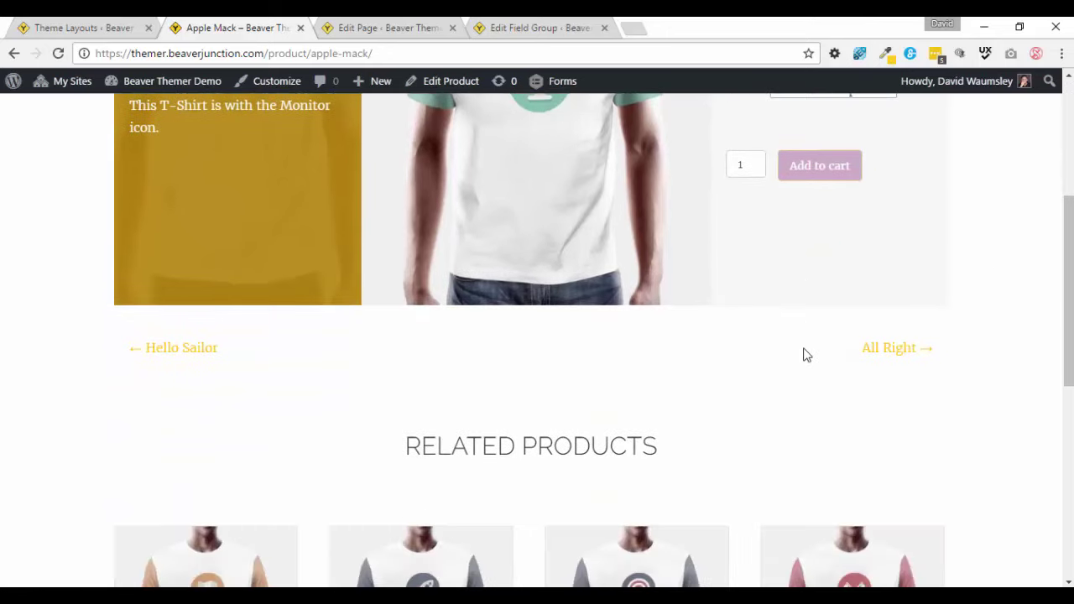